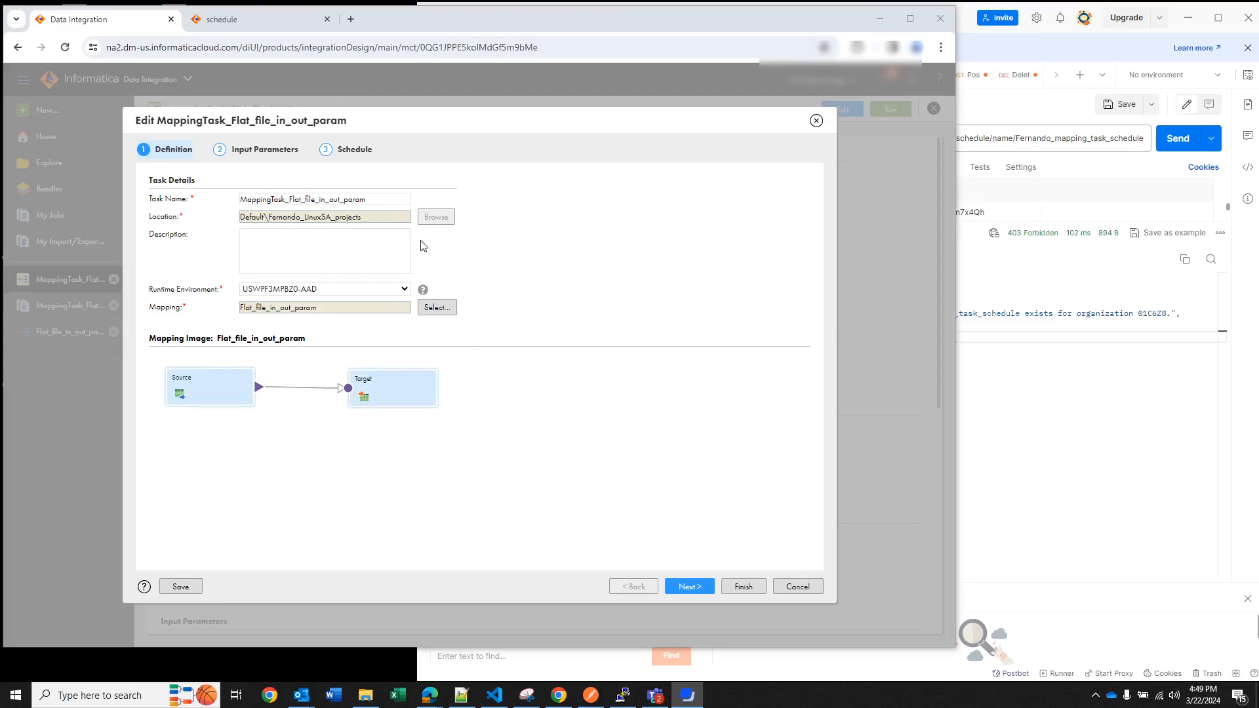
# In the mapping task's schedule settings, choose to run the task on a schedule and start a new schedule
pyautogui.click(352, 159)
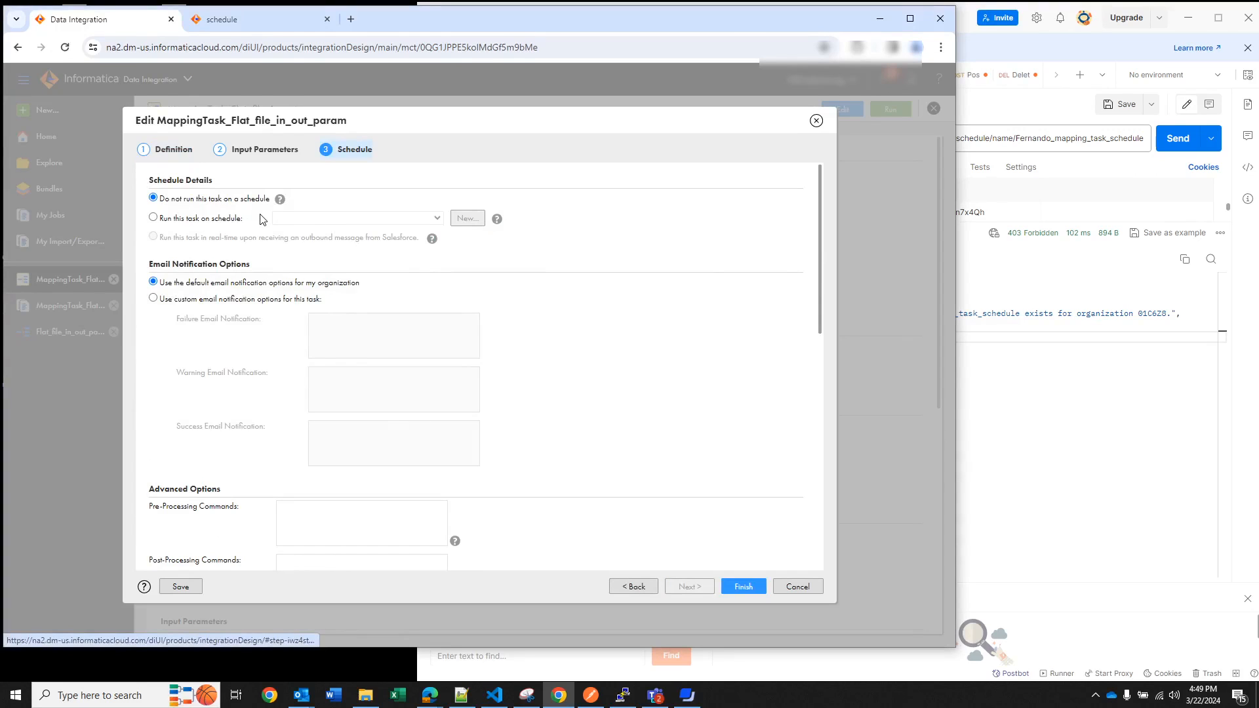
pyautogui.click(154, 219)
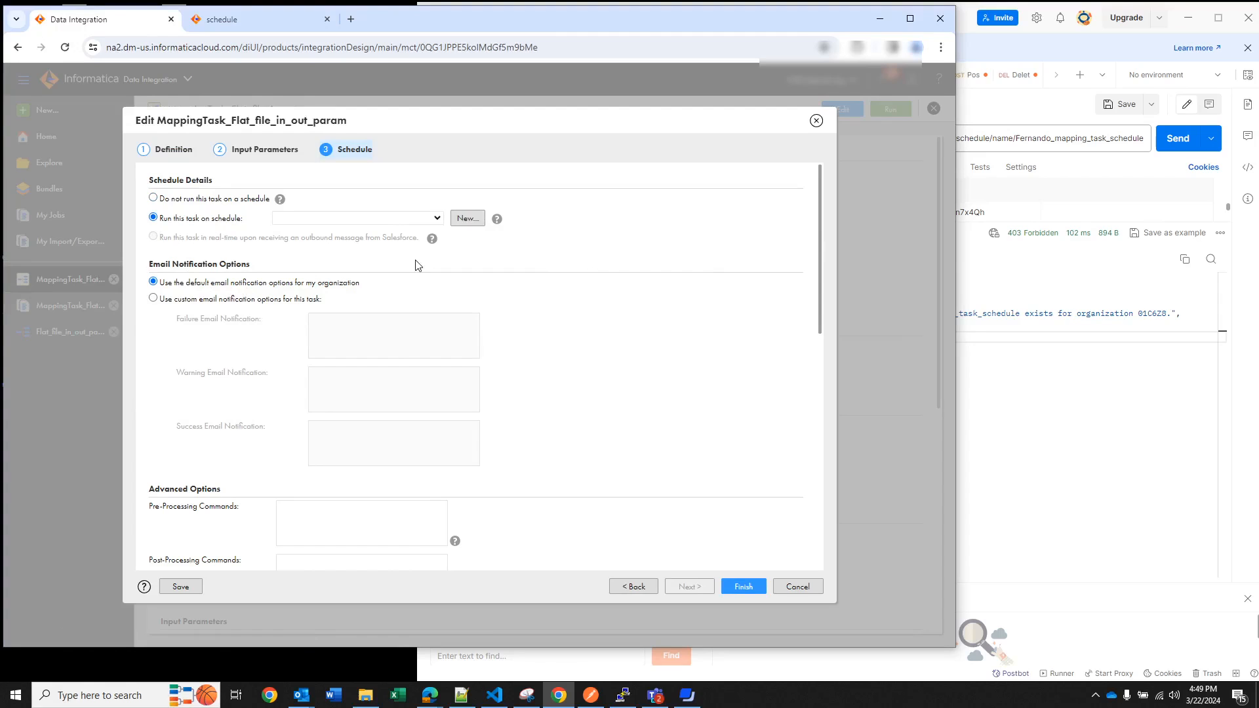
pyautogui.click(468, 219)
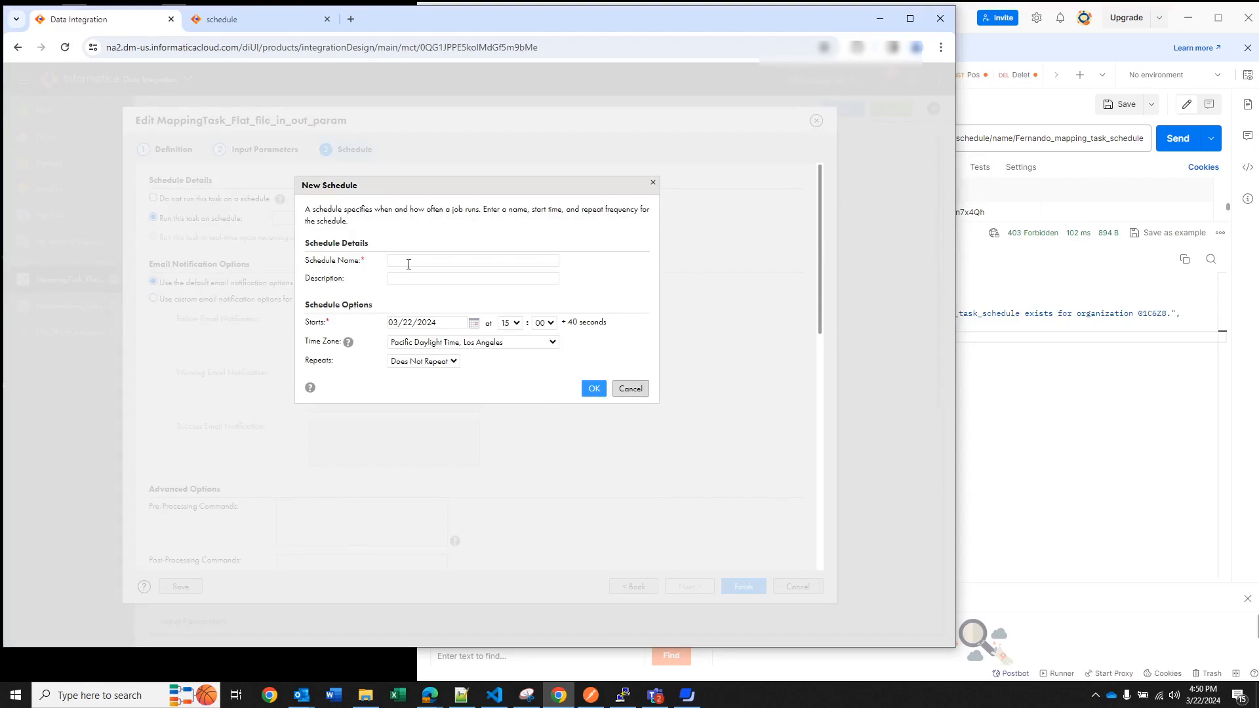
# Name the new schedule Fernando_test_schedule2 and copy that name
pyautogui.click(409, 262)
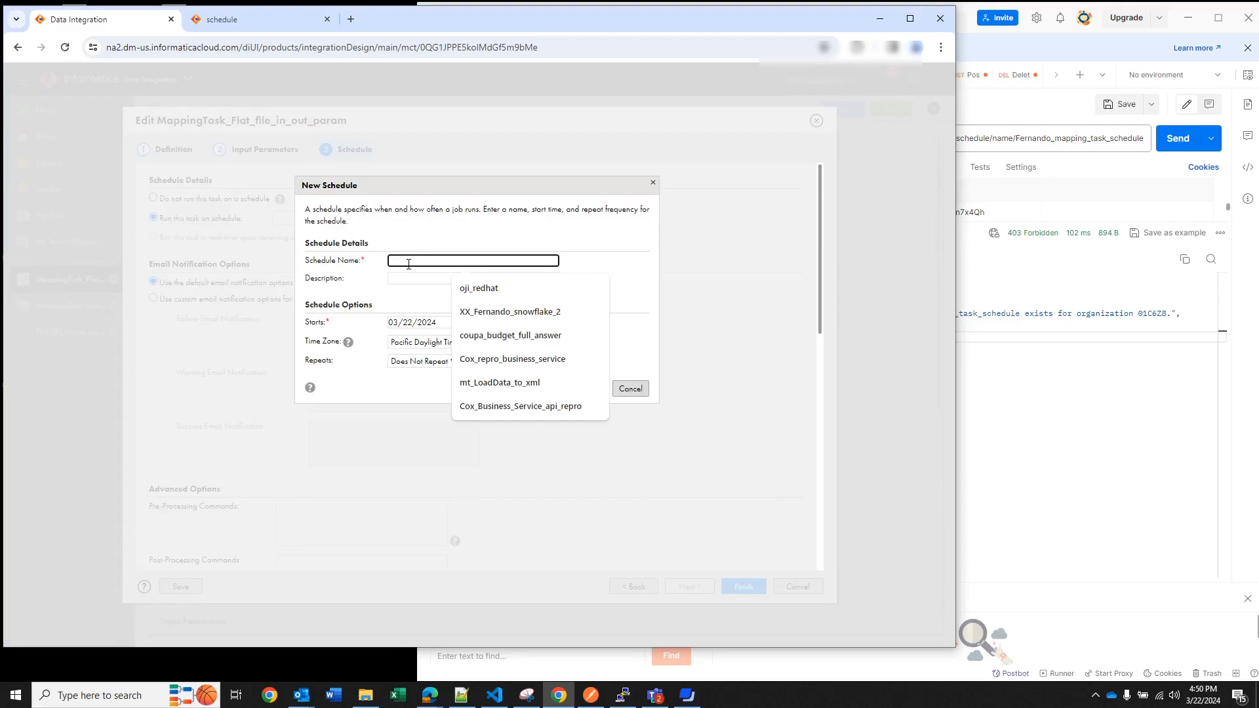
pyautogui.write('Fe')
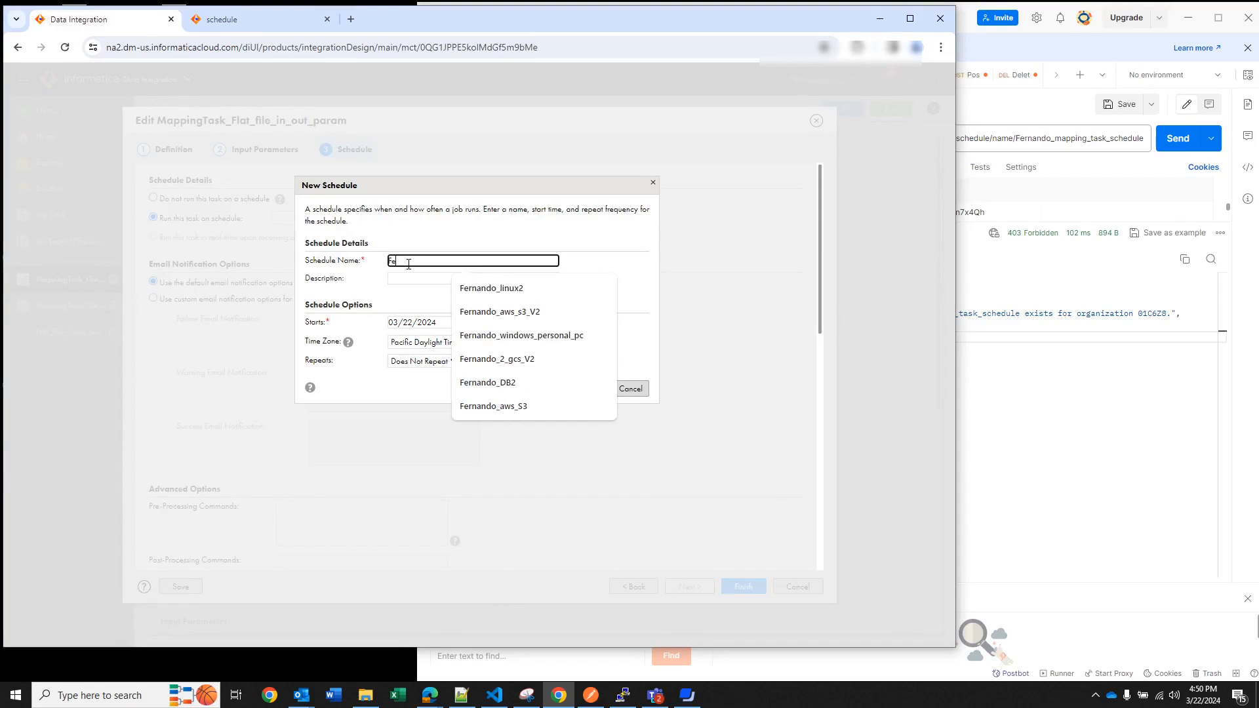
pyautogui.write('rnando_tes')
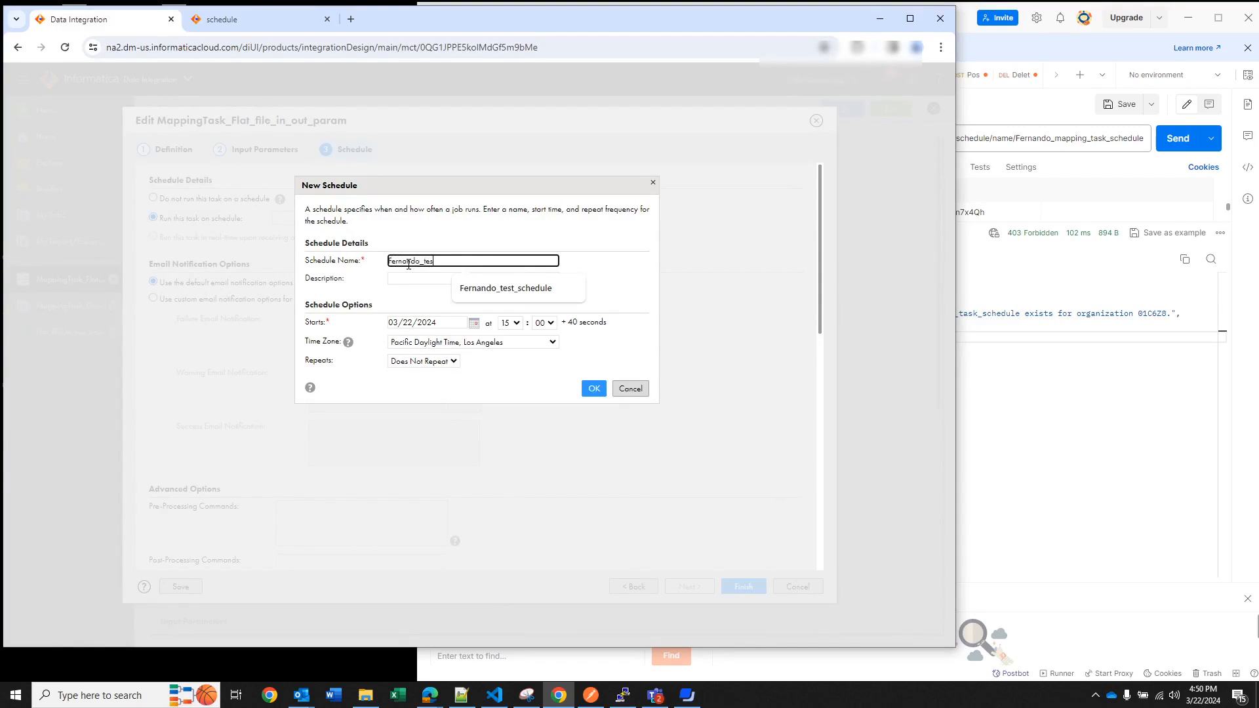
pyautogui.write('t_schedule')
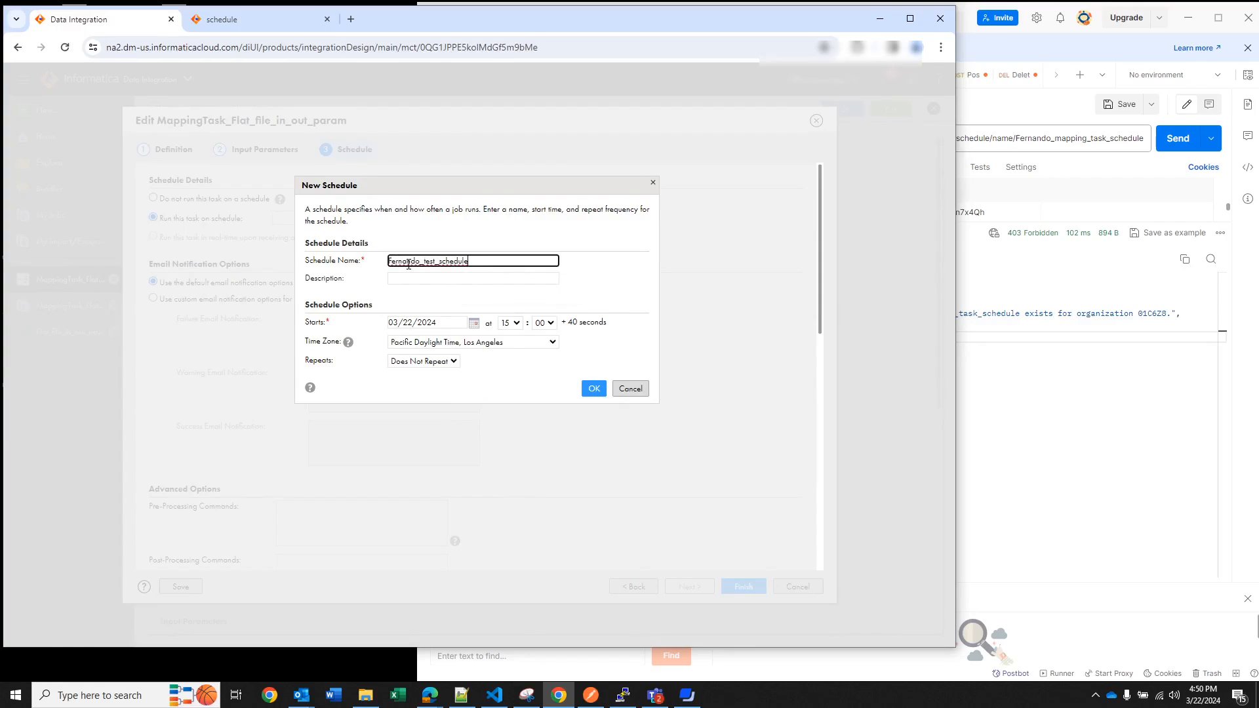
pyautogui.write('1-2')
pyautogui.press('BackSpace')
pyautogui.press('BackSpace')
pyautogui.write('2')
pyautogui.moveTo(481, 259); pyautogui.dragTo(383, 262)
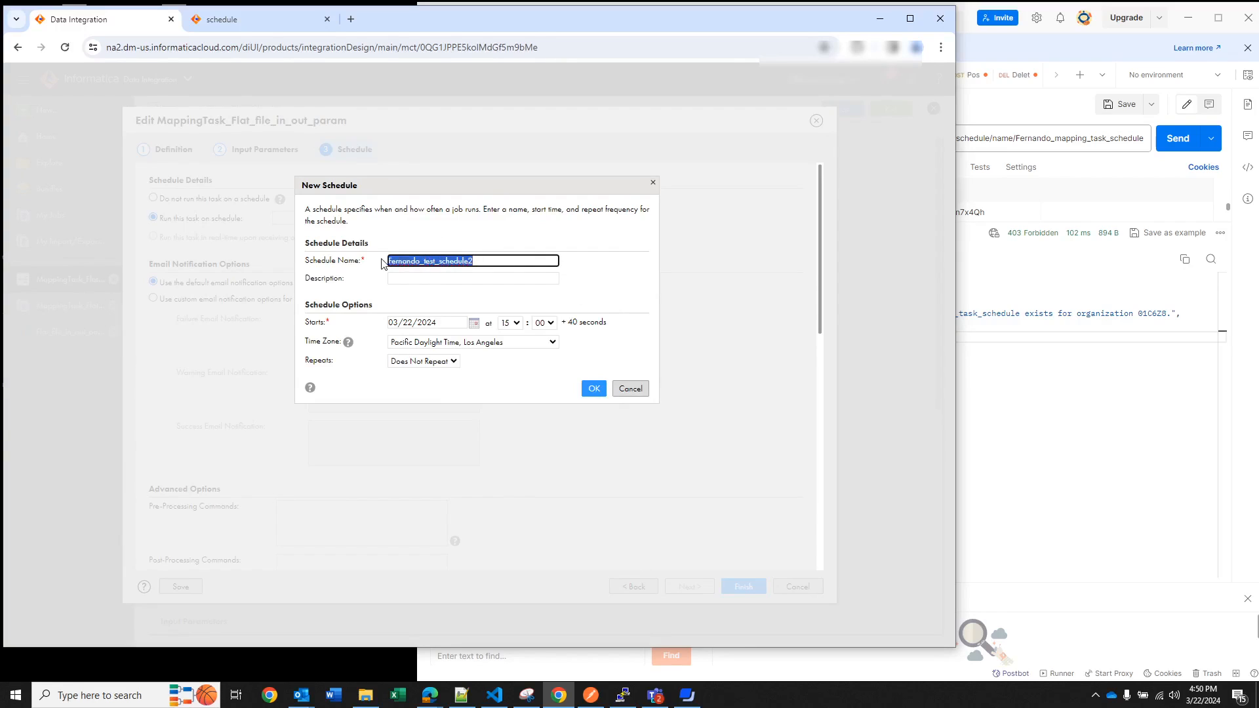
pyautogui.click(517, 379)
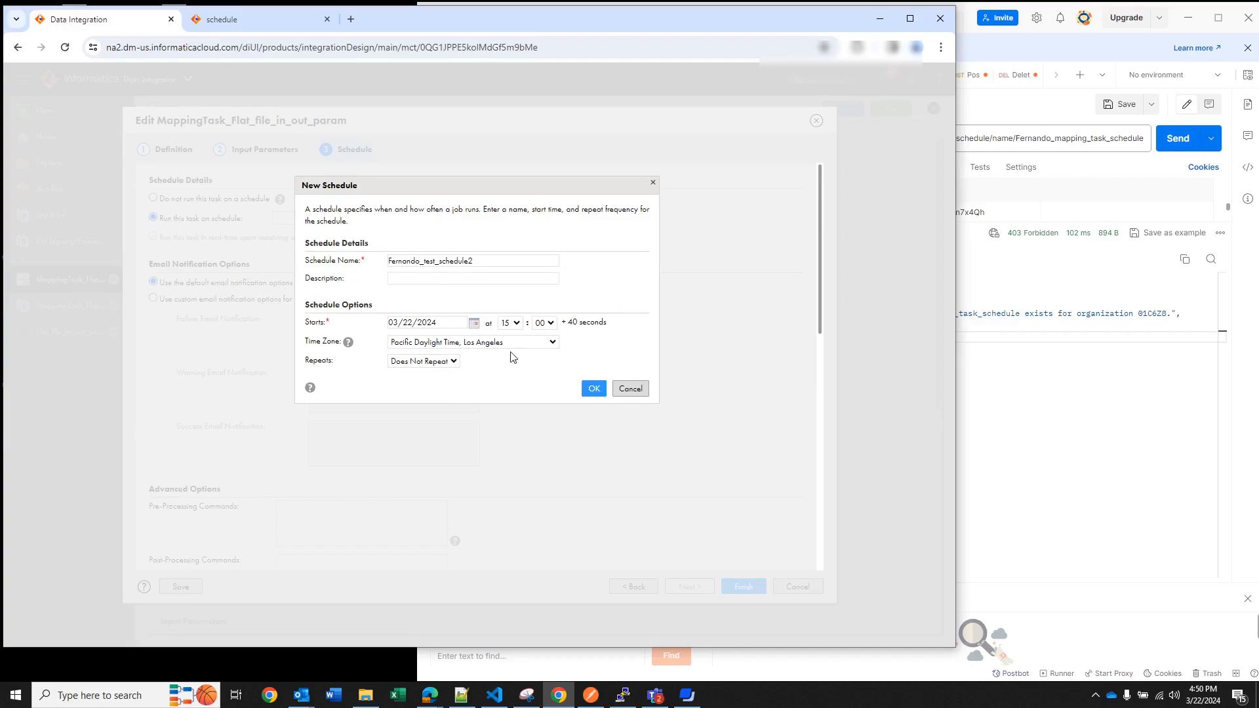
# Repeat the schedule daily on every weekday until 03/29/2024, save it and finish editing the mapping task
pyautogui.click(459, 365)
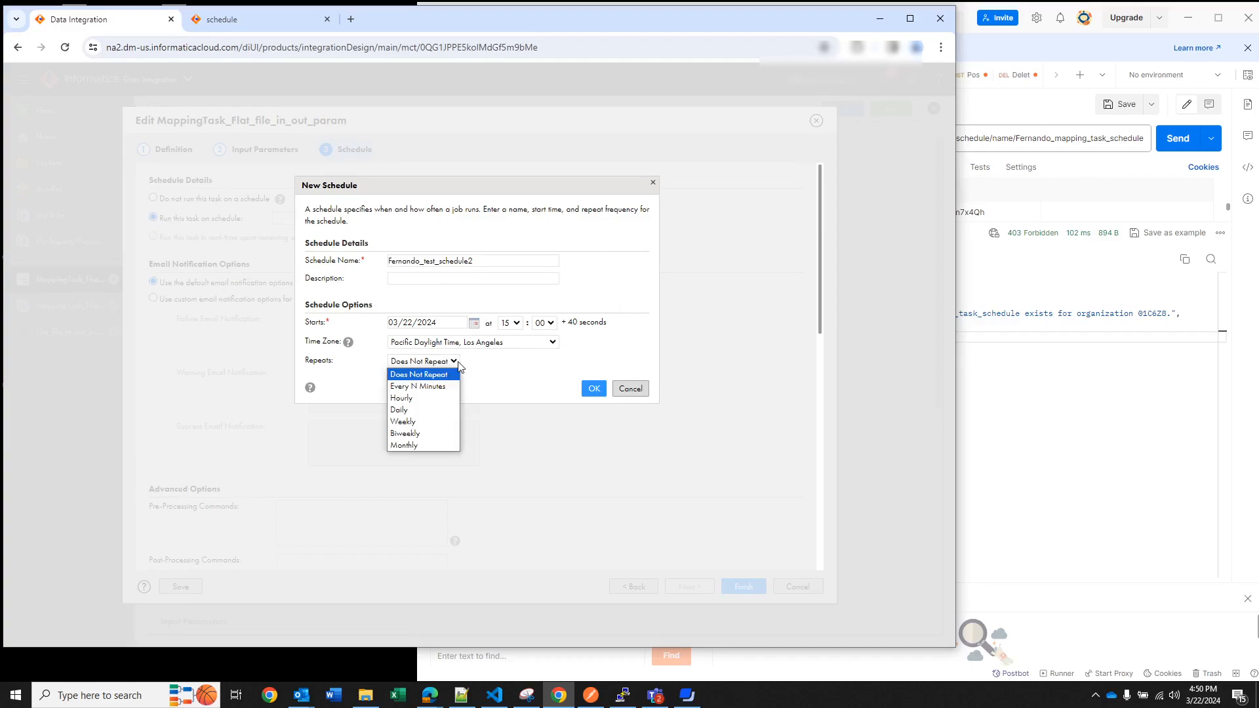
pyautogui.click(420, 410)
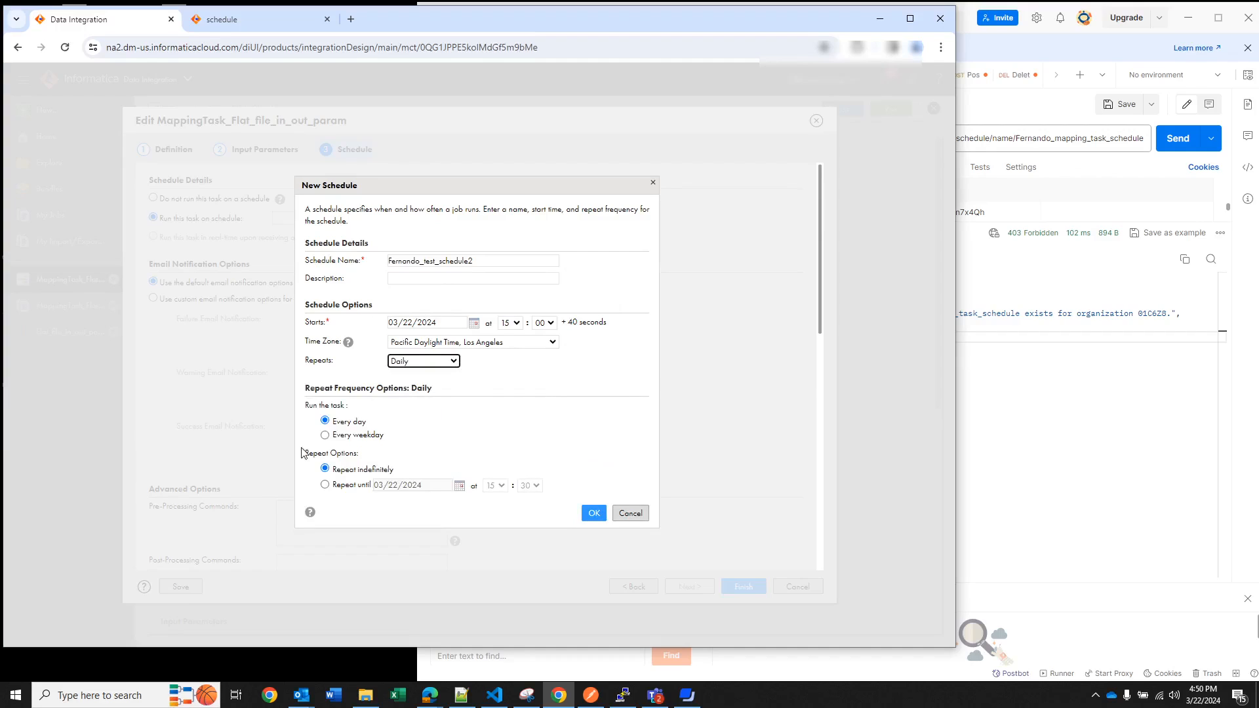
pyautogui.click(325, 436)
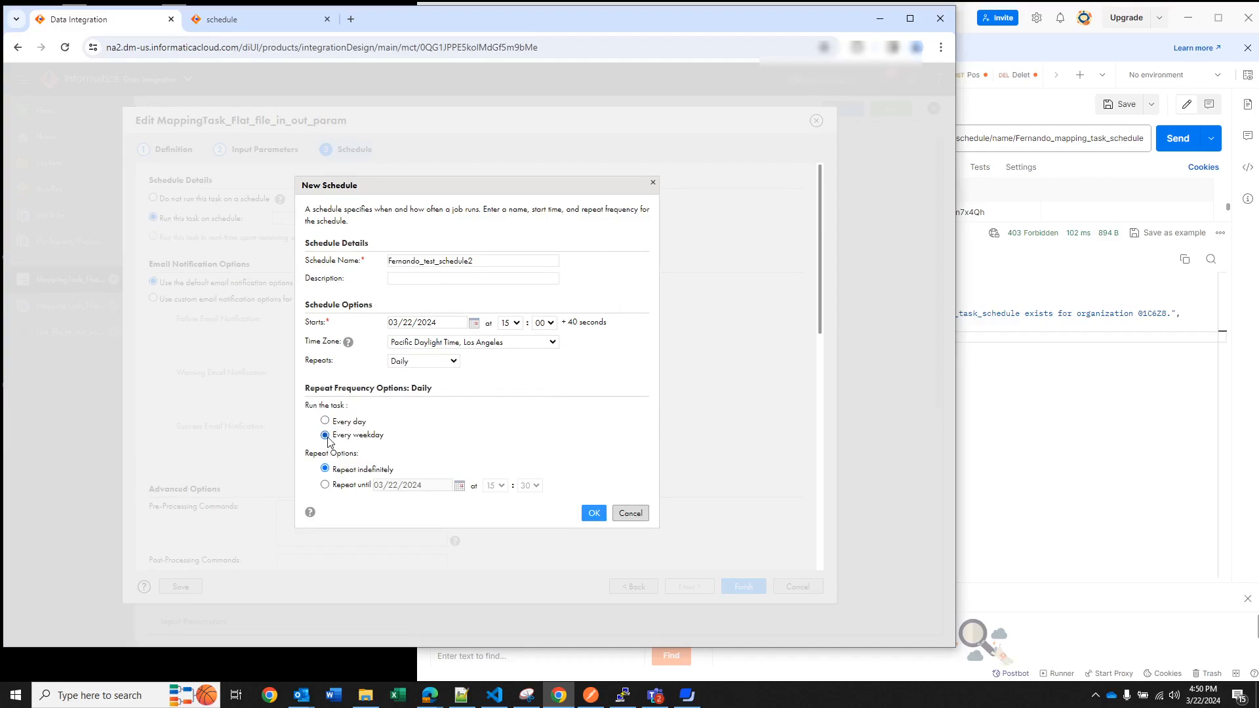
pyautogui.click(327, 487)
pyautogui.click(461, 487)
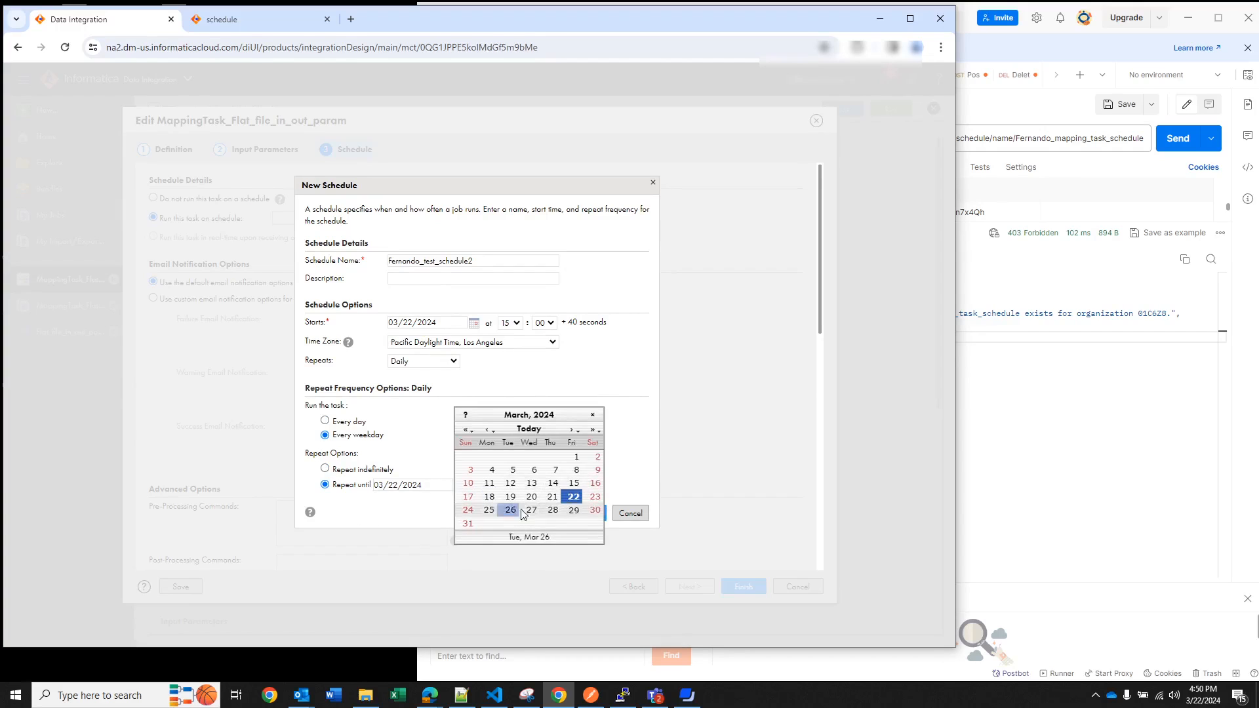
pyautogui.click(574, 510)
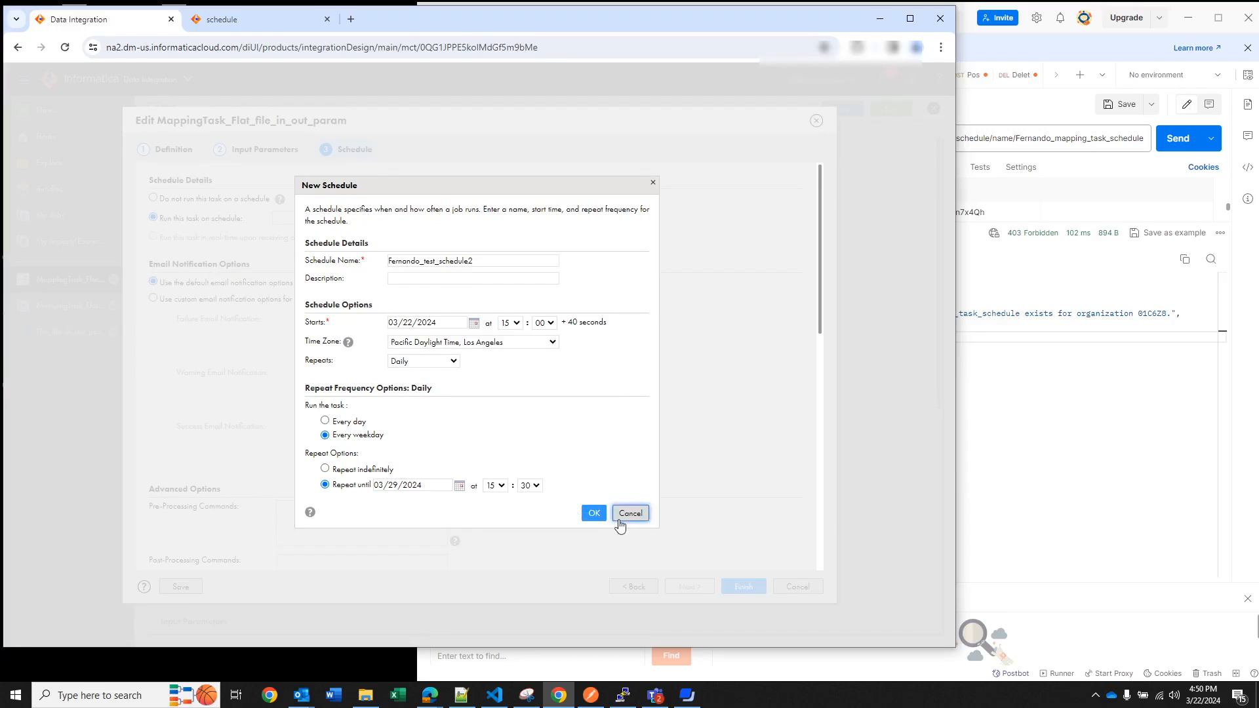
pyautogui.click(592, 514)
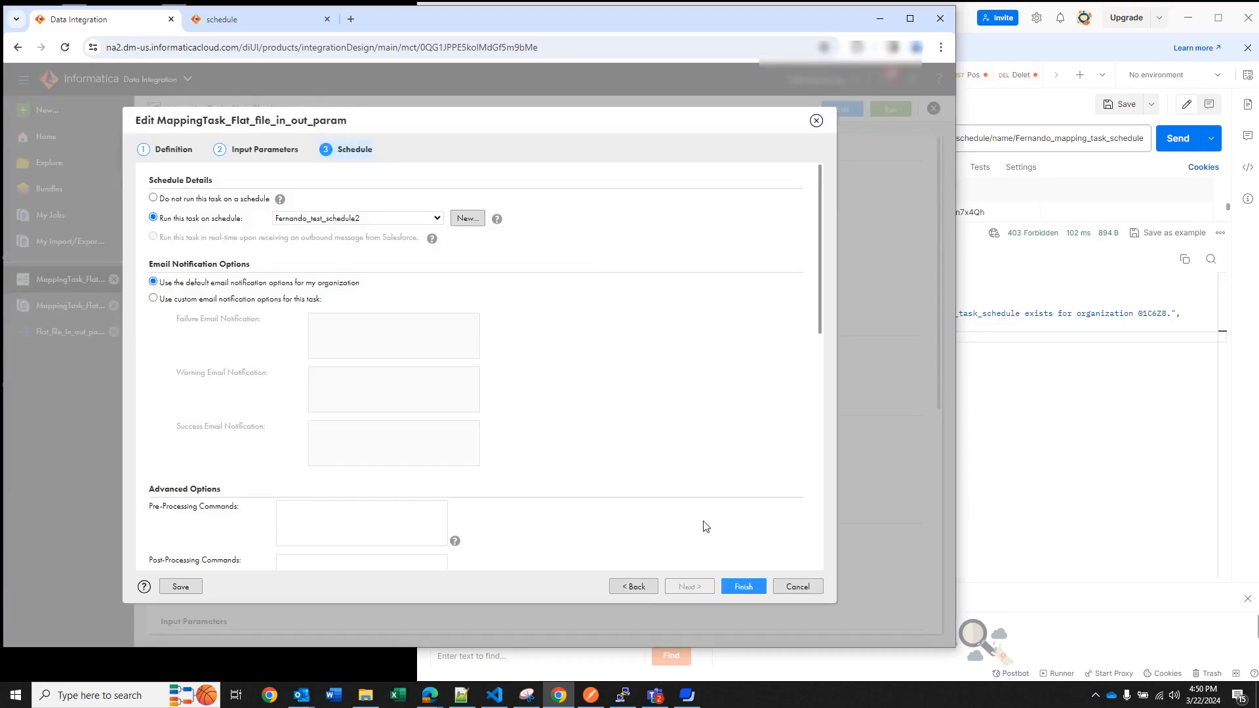
pyautogui.click(736, 586)
# Examine the GET request URIs and response attributes for the schedule resource in the REST API reference
pyautogui.click(1062, 483)
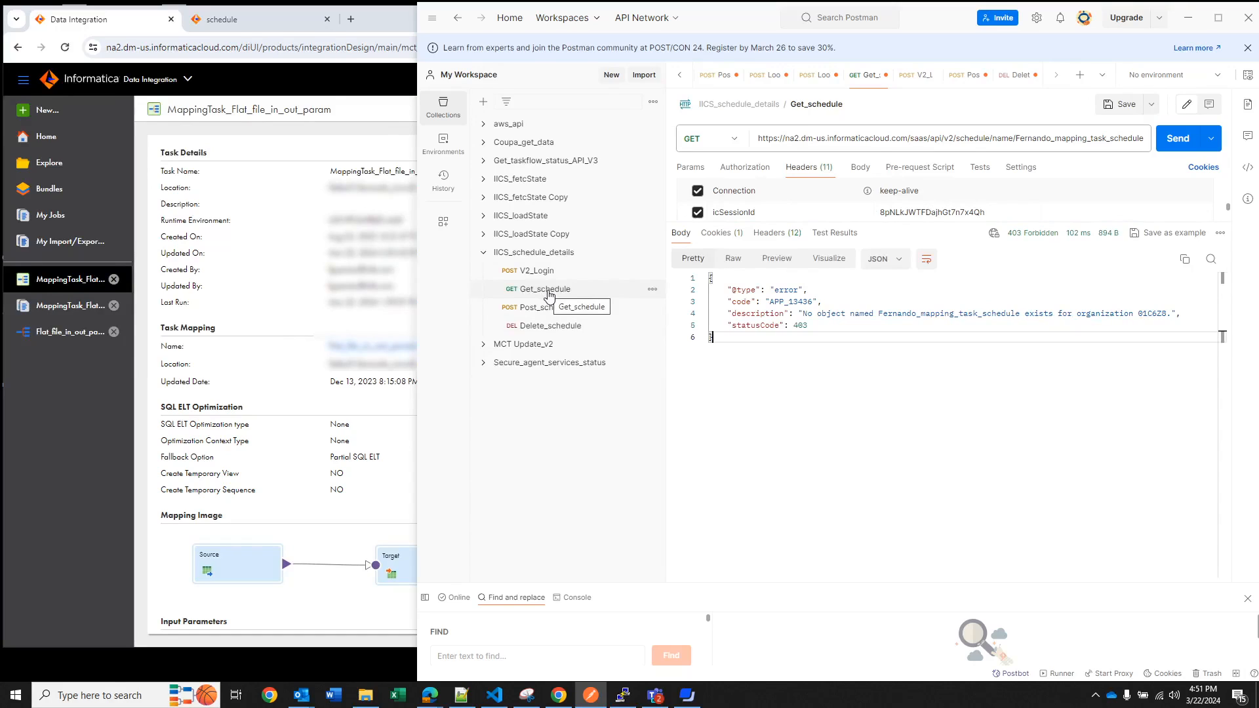
pyautogui.click(293, 19)
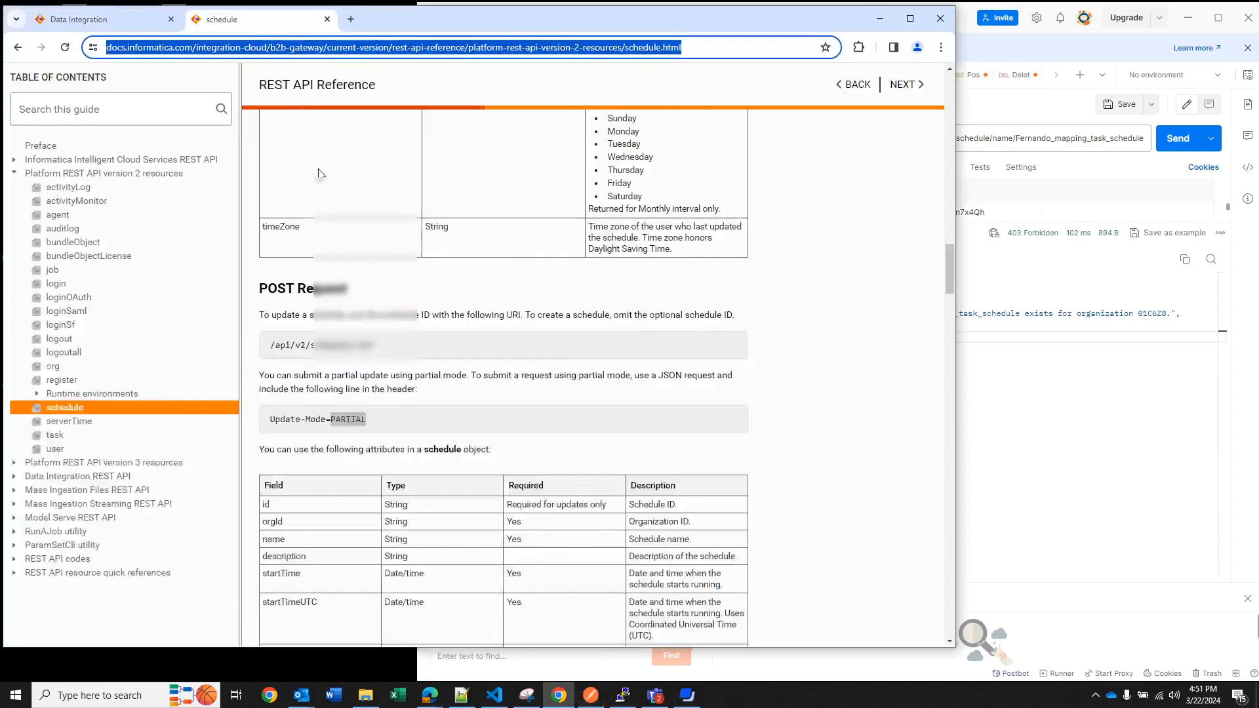
pyautogui.scroll(-3, 727, 411)
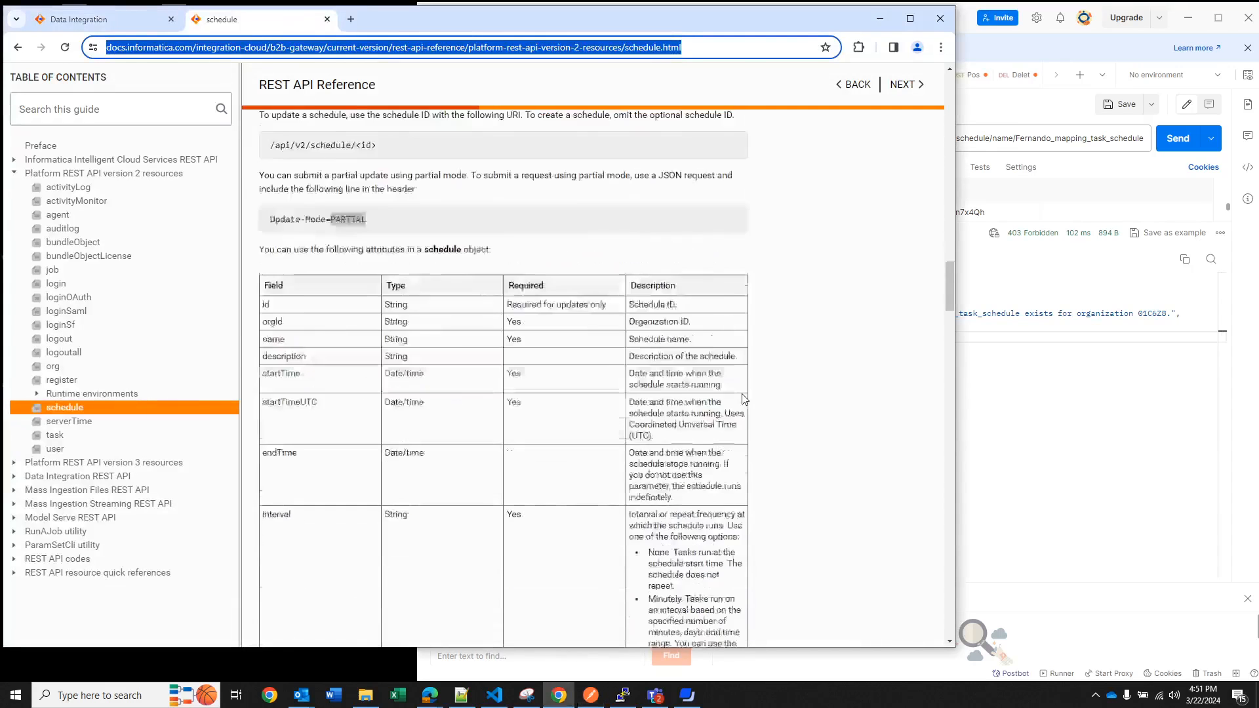
pyautogui.scroll(6, 735, 403)
pyautogui.scroll(15, 744, 399)
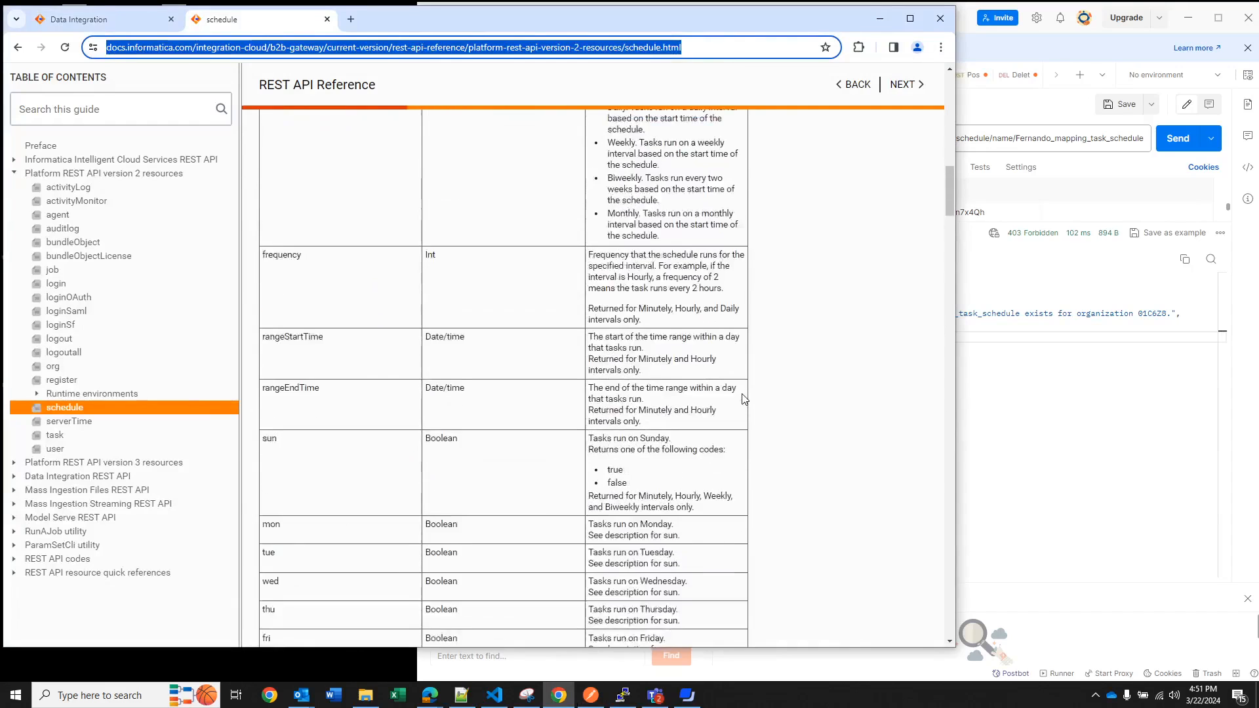
pyautogui.scroll(4, 745, 400)
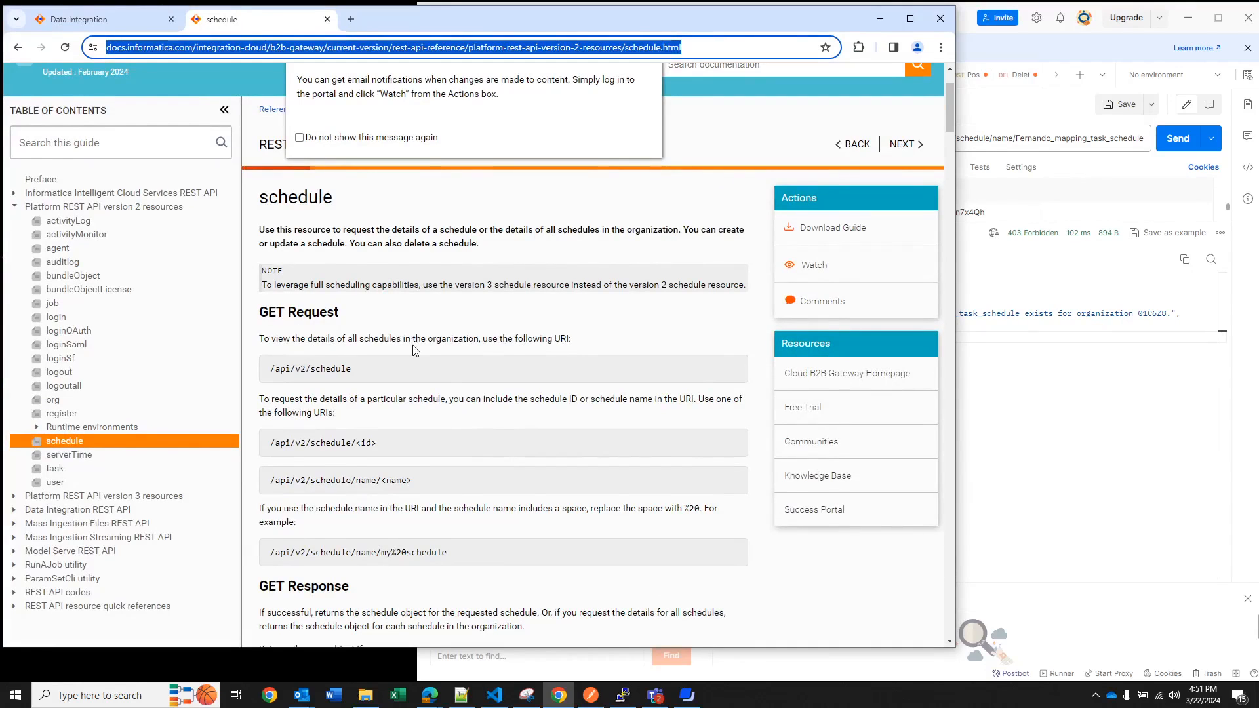
pyautogui.scroll(-1, 414, 348)
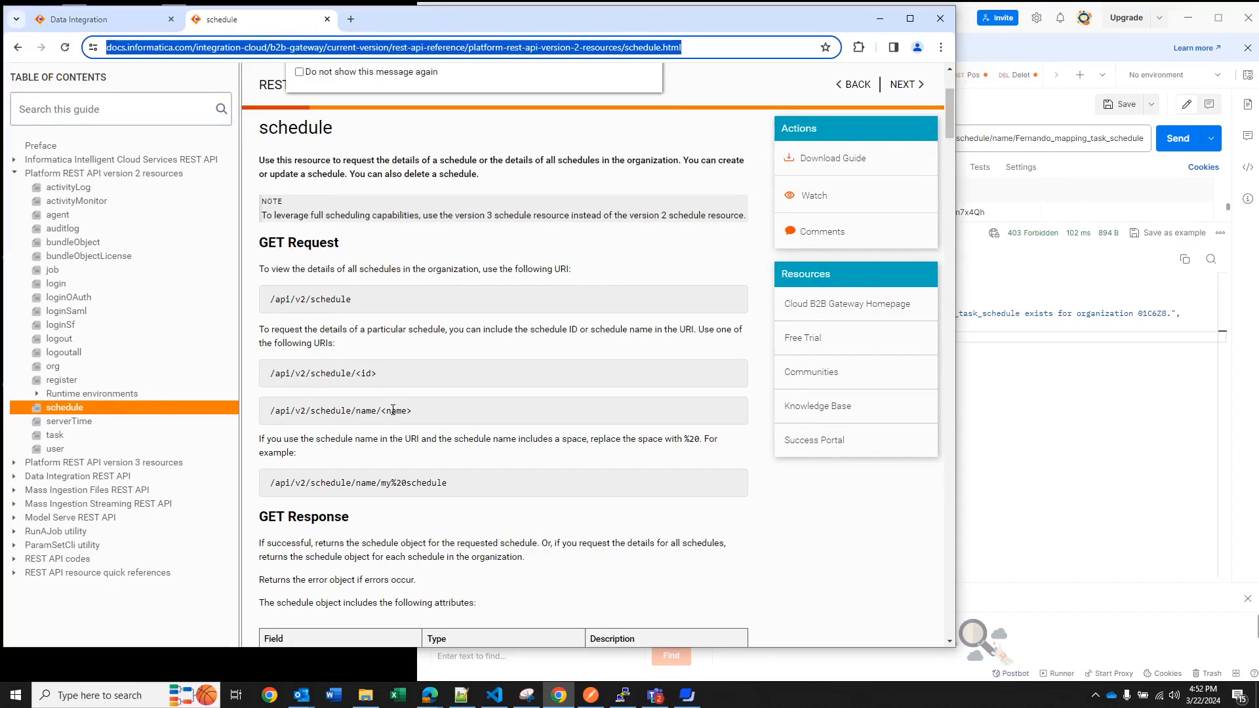
pyautogui.scroll(-5, 393, 410)
pyautogui.scroll(-2, 462, 393)
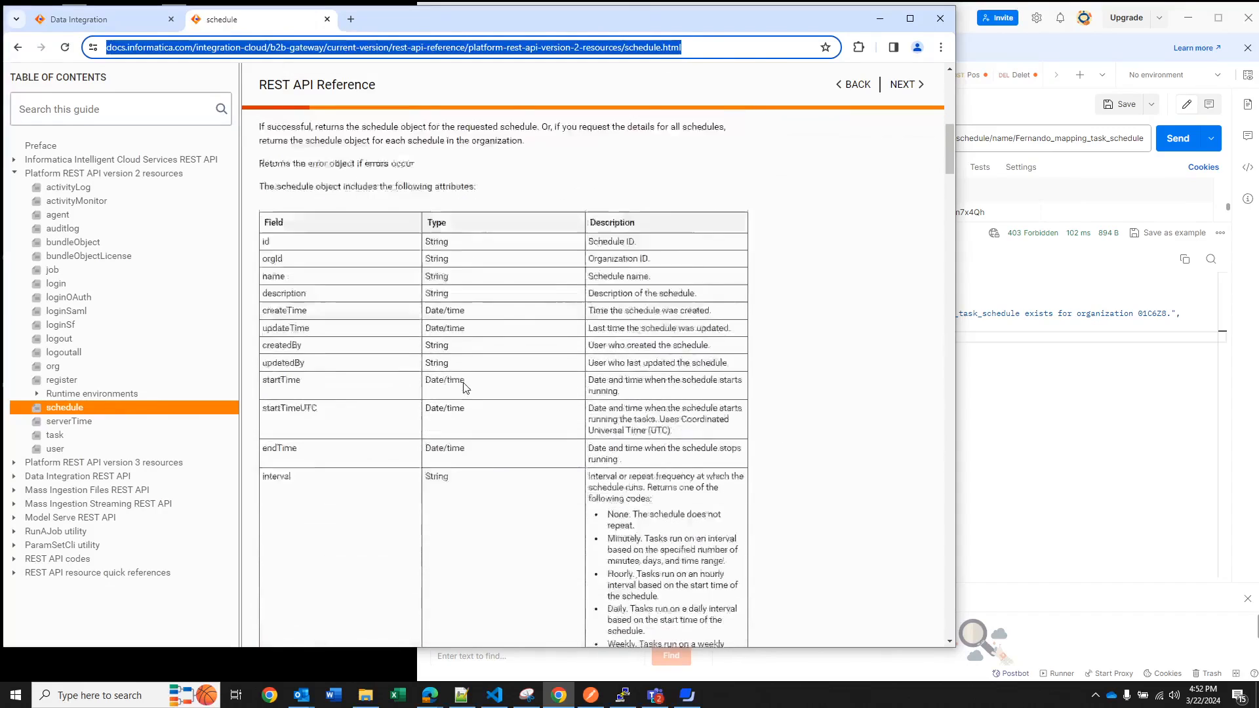
# Examine the POST and DELETE request sections for the schedule resource in the REST API reference
pyautogui.scroll(-20, 463, 388)
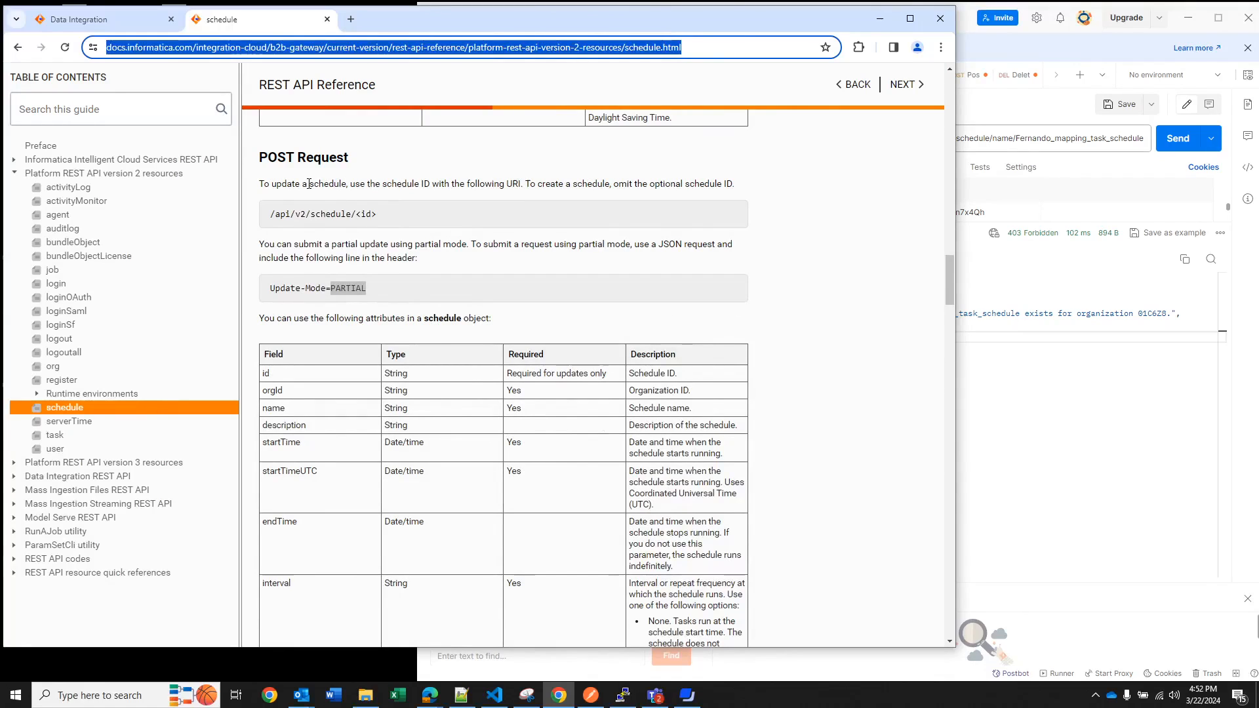
pyautogui.scroll(-10, 428, 293)
pyautogui.scroll(-15, 426, 328)
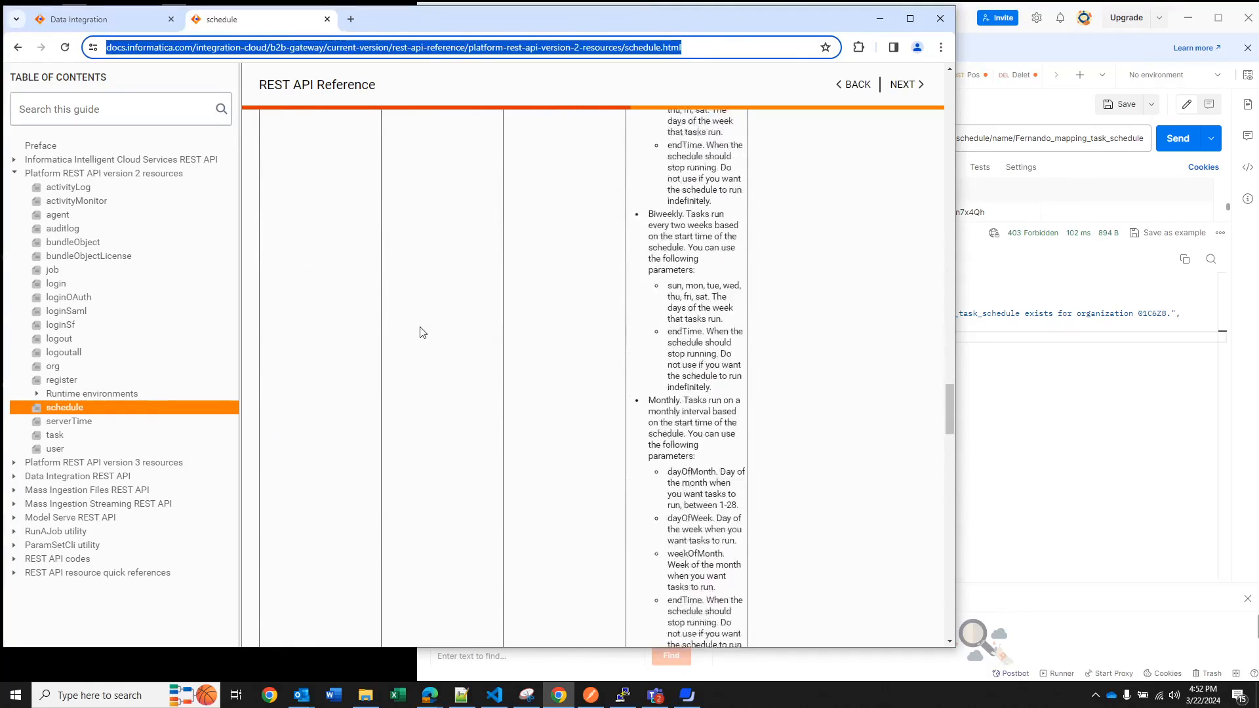
pyautogui.scroll(-6, 405, 366)
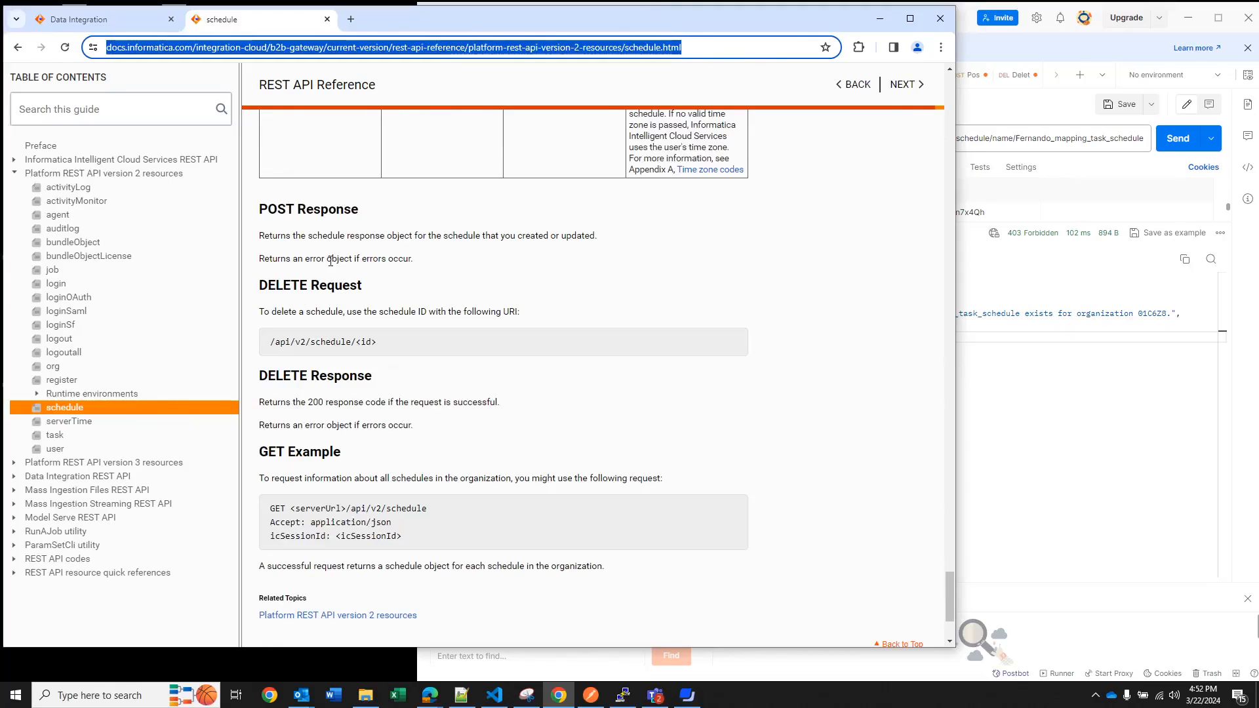
pyautogui.scroll(1, 772, 328)
pyautogui.scroll(10, 772, 328)
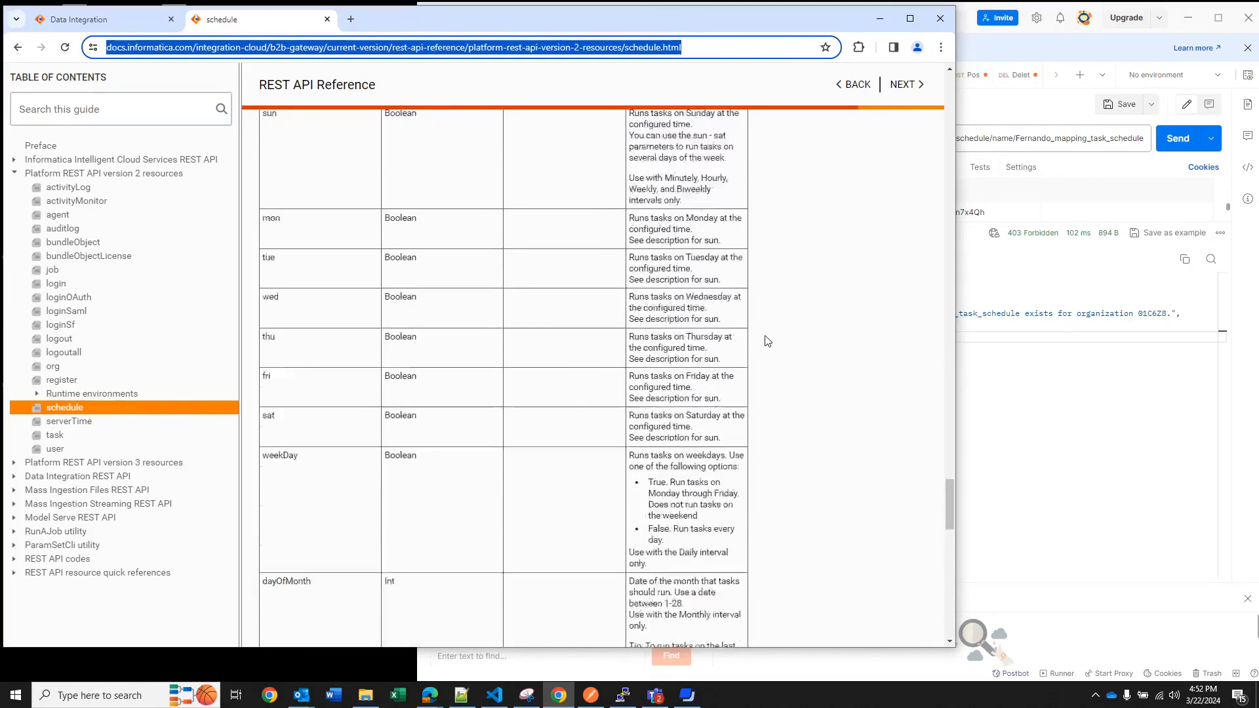
# Switch to Postman, replace the schedule name in the Get_schedule request URL with Fernando_test_schedule2 and send the request
pyautogui.click(1025, 398)
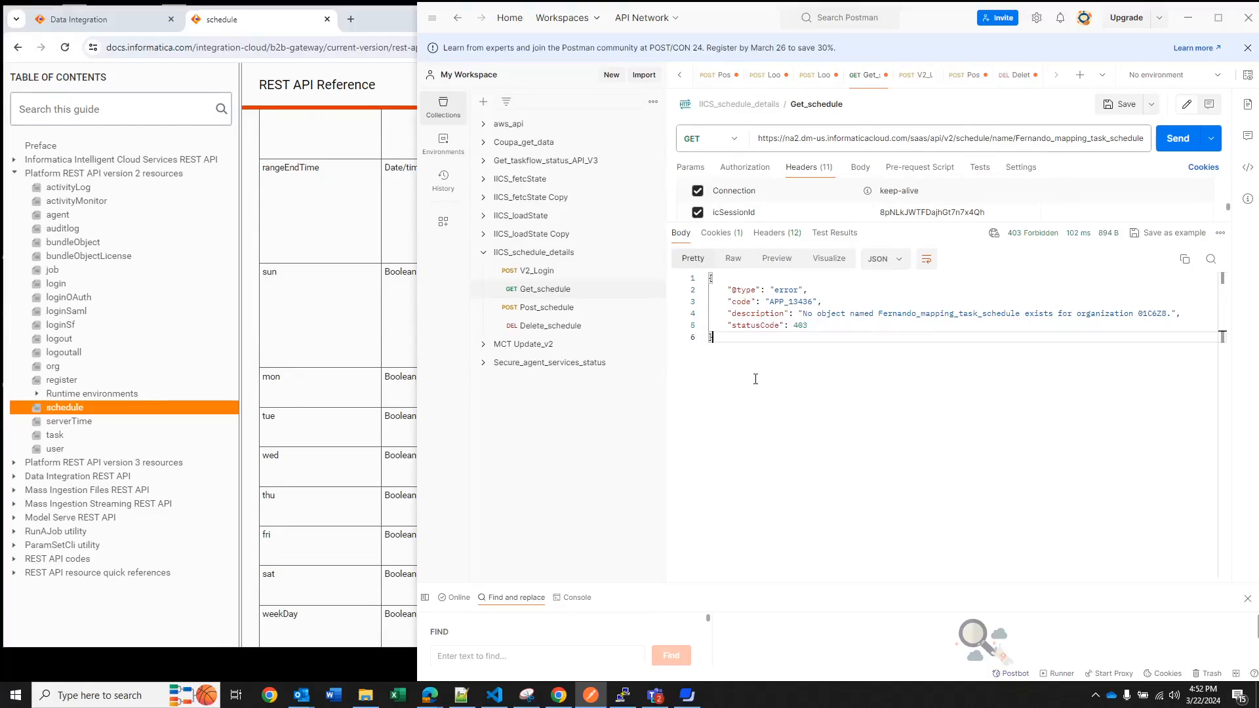
pyautogui.doubleClick(1073, 137)
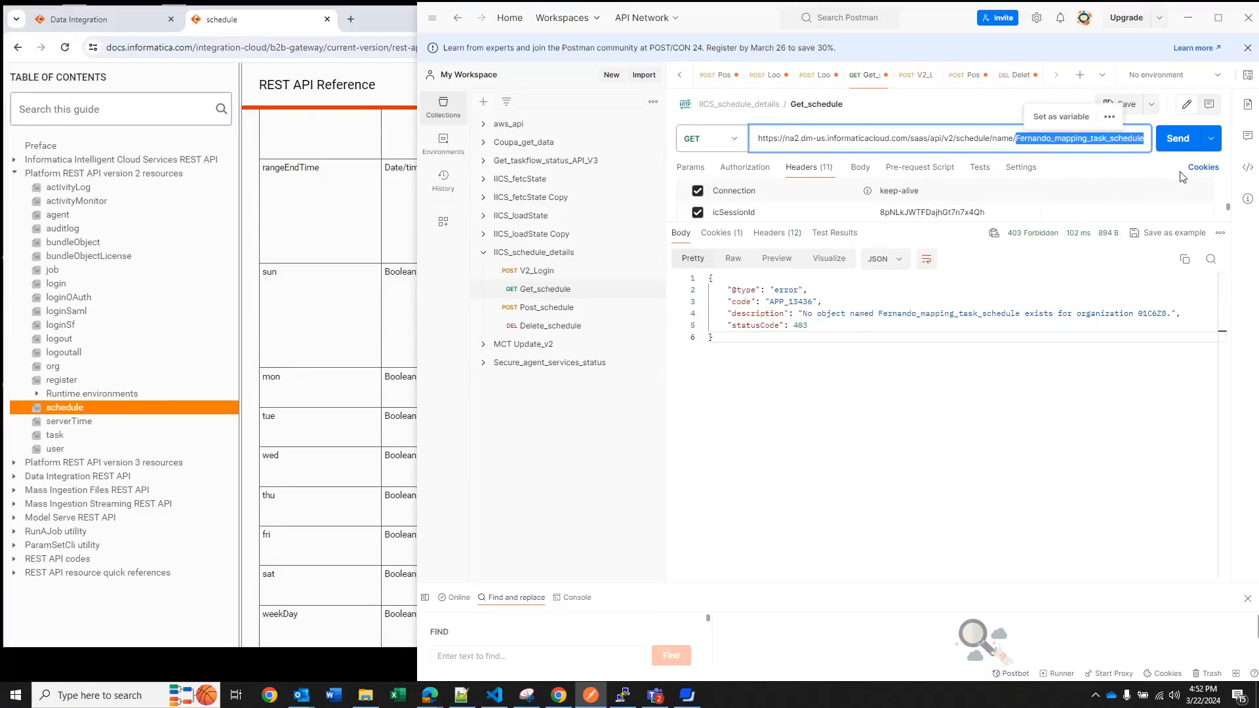
pyautogui.write('Fernando_test_schedule2')
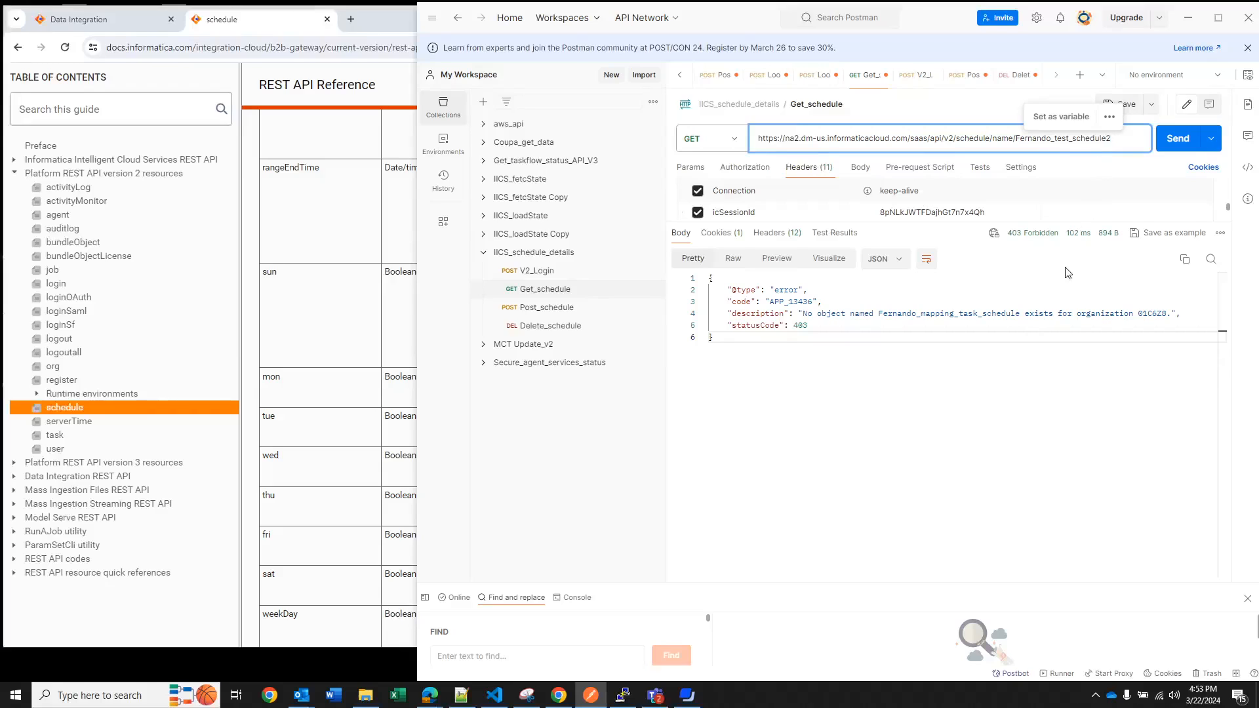
pyautogui.click(1183, 146)
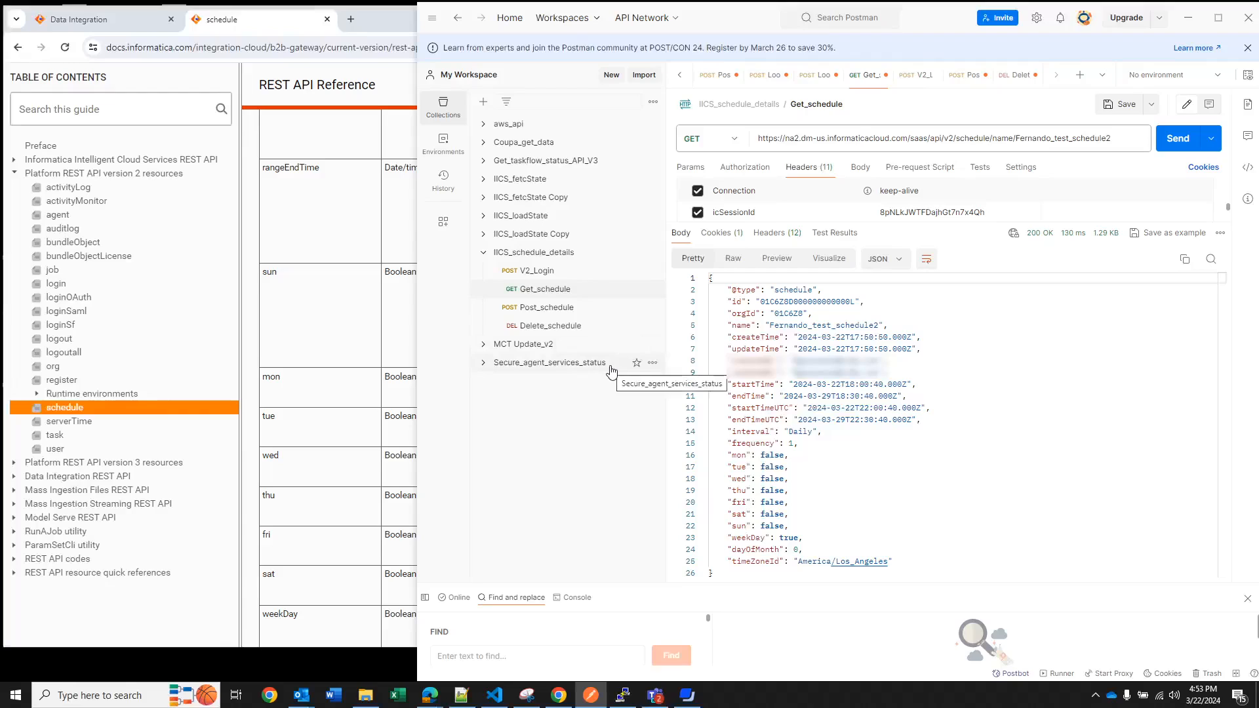
# Copy the schedule ID from the Get_schedule response and replace the ID in the Post_schedule request URL with it
pyautogui.click(557, 308)
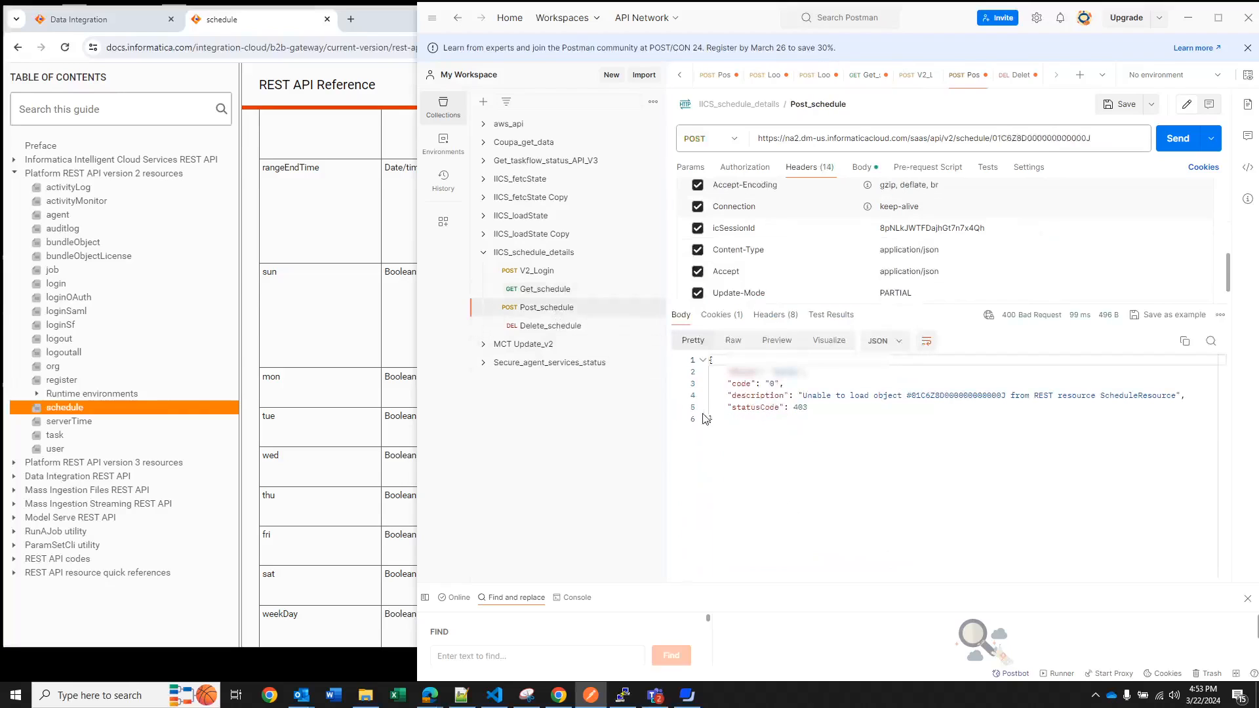
pyautogui.click(557, 299)
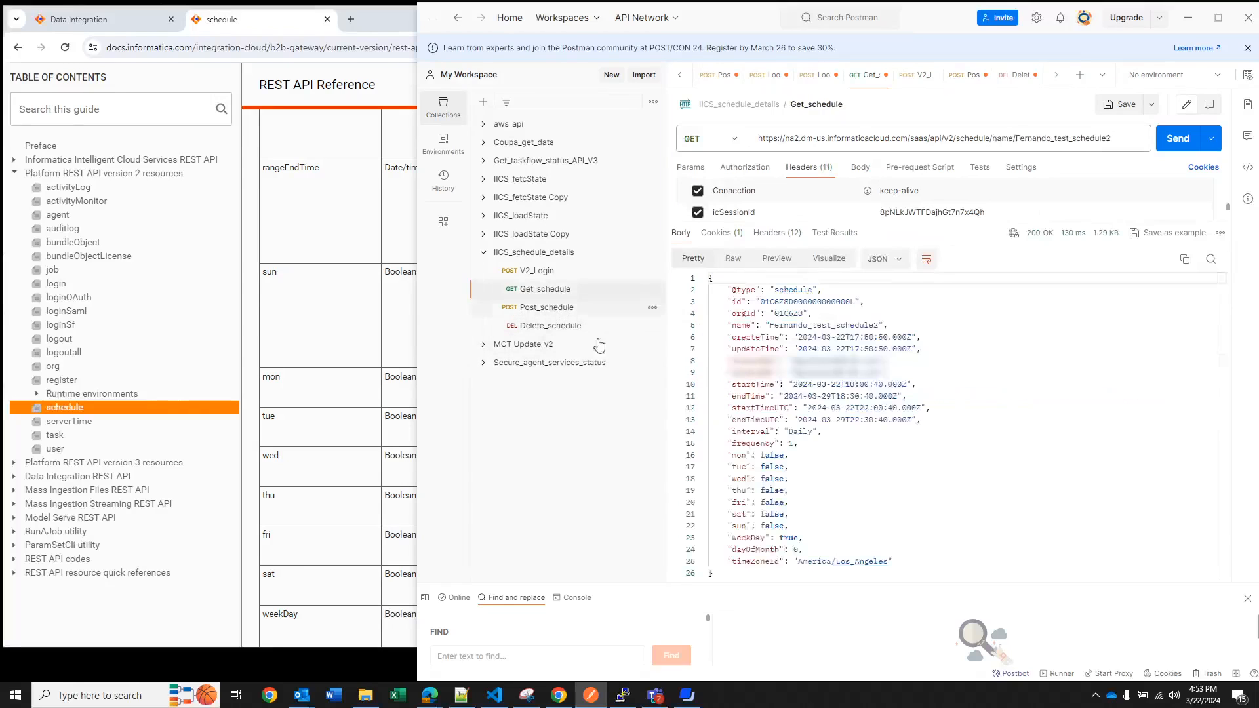
pyautogui.doubleClick(812, 302)
pyautogui.hotkey('ctrl', 'c')
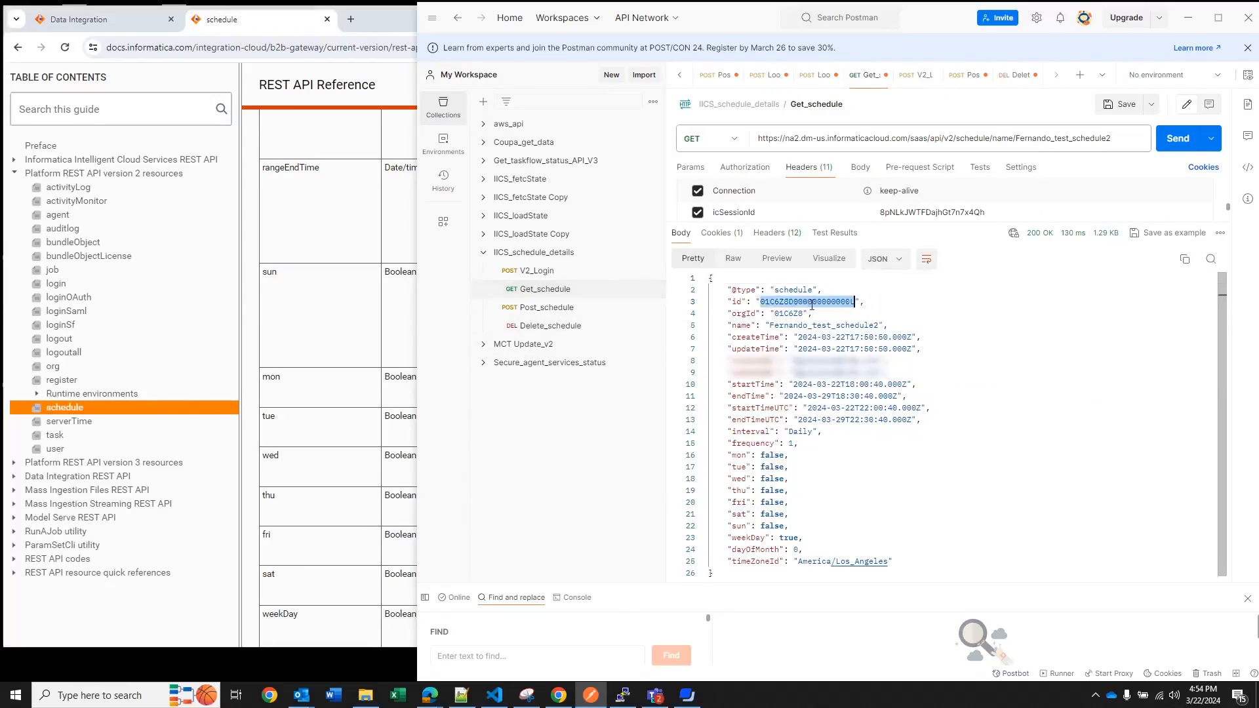
pyautogui.click(558, 310)
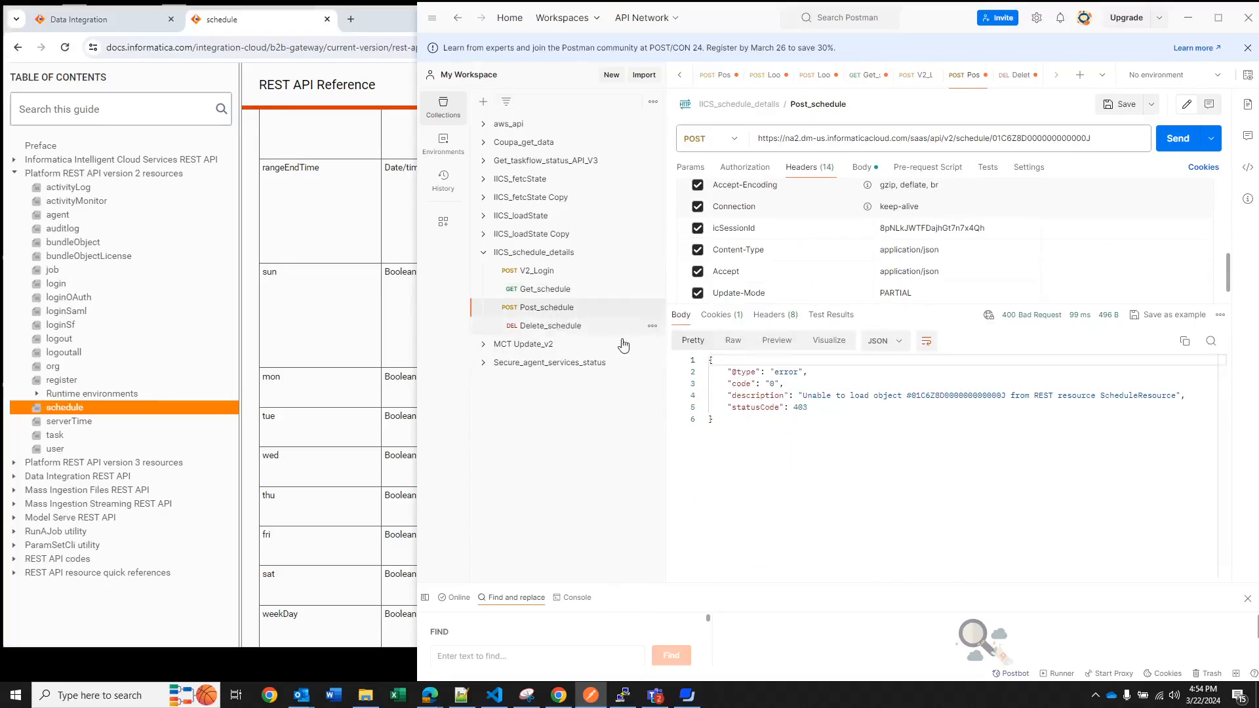
pyautogui.doubleClick(1047, 137)
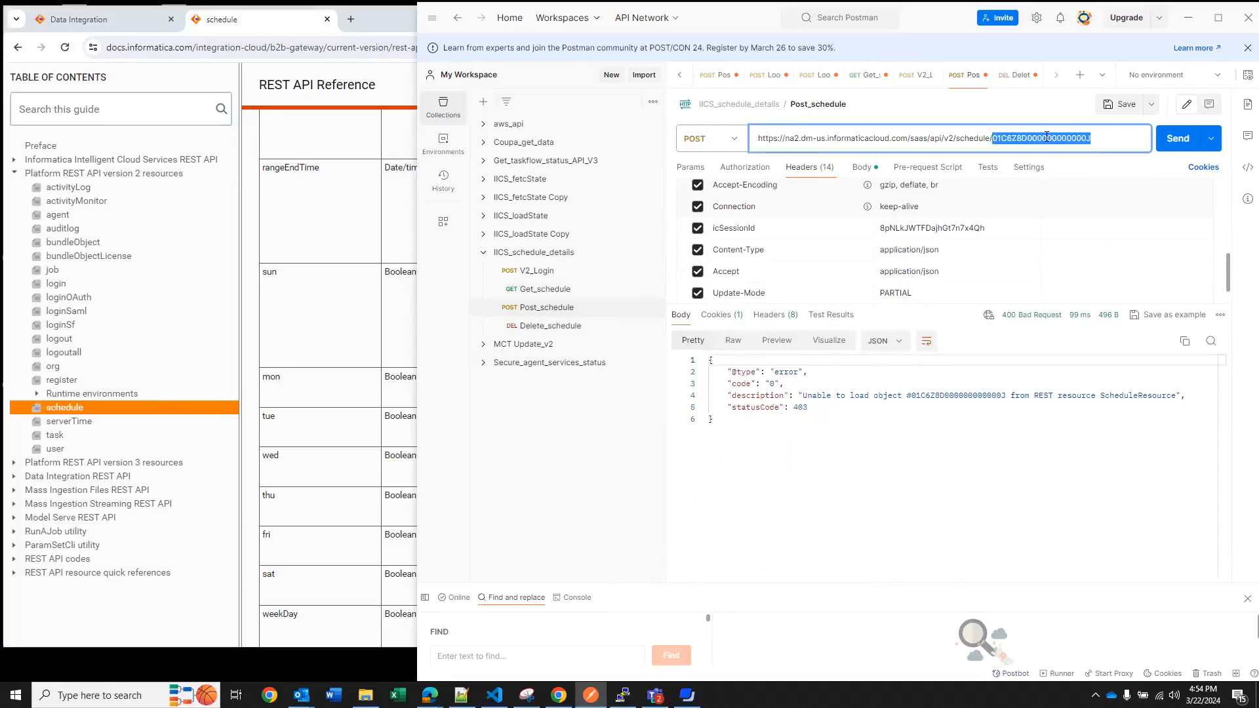
pyautogui.hotkey('ctrl', 'v')
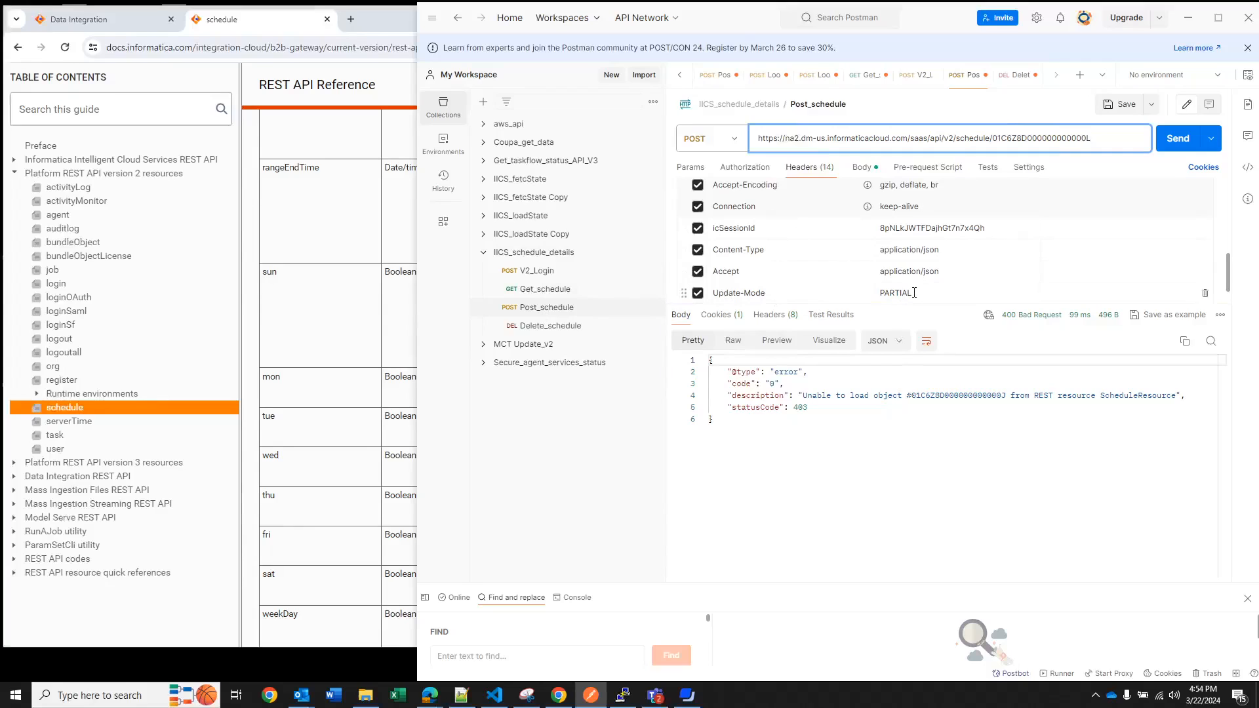
# Copy the full JSON from the Get_schedule response and replace the Post_schedule request body with it
pyautogui.click(861, 172)
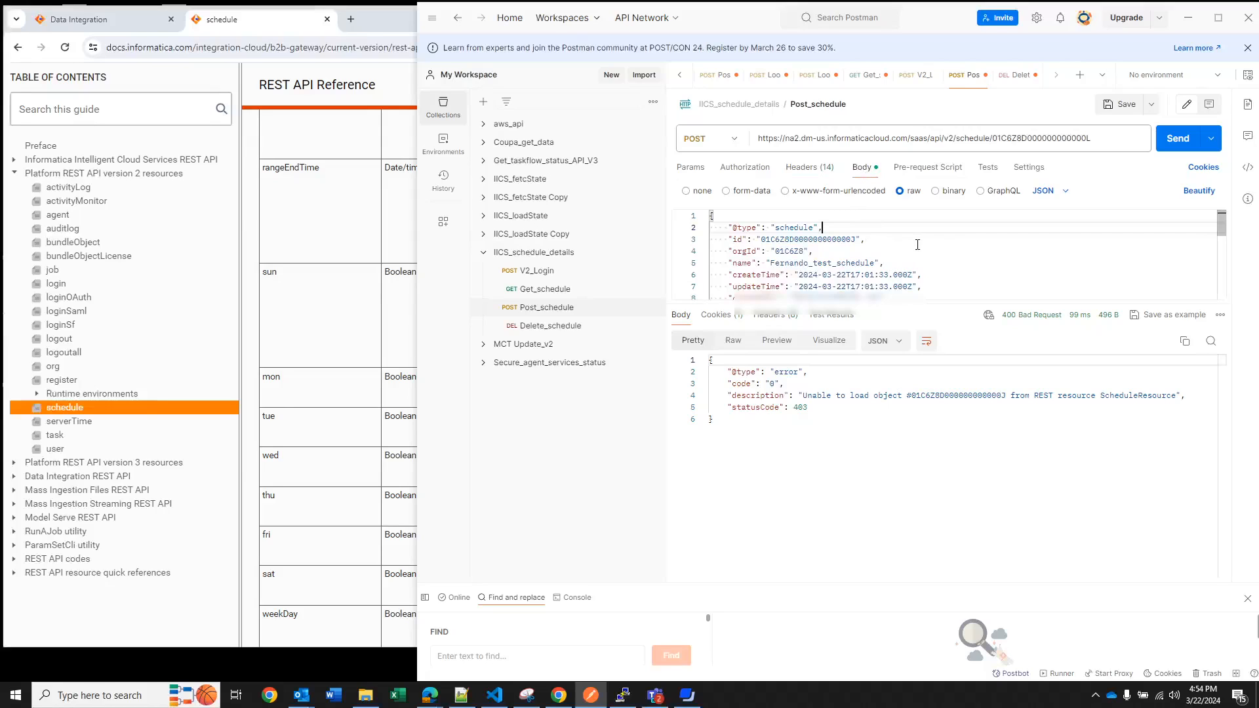
pyautogui.moveTo(936, 306); pyautogui.dragTo(930, 537)
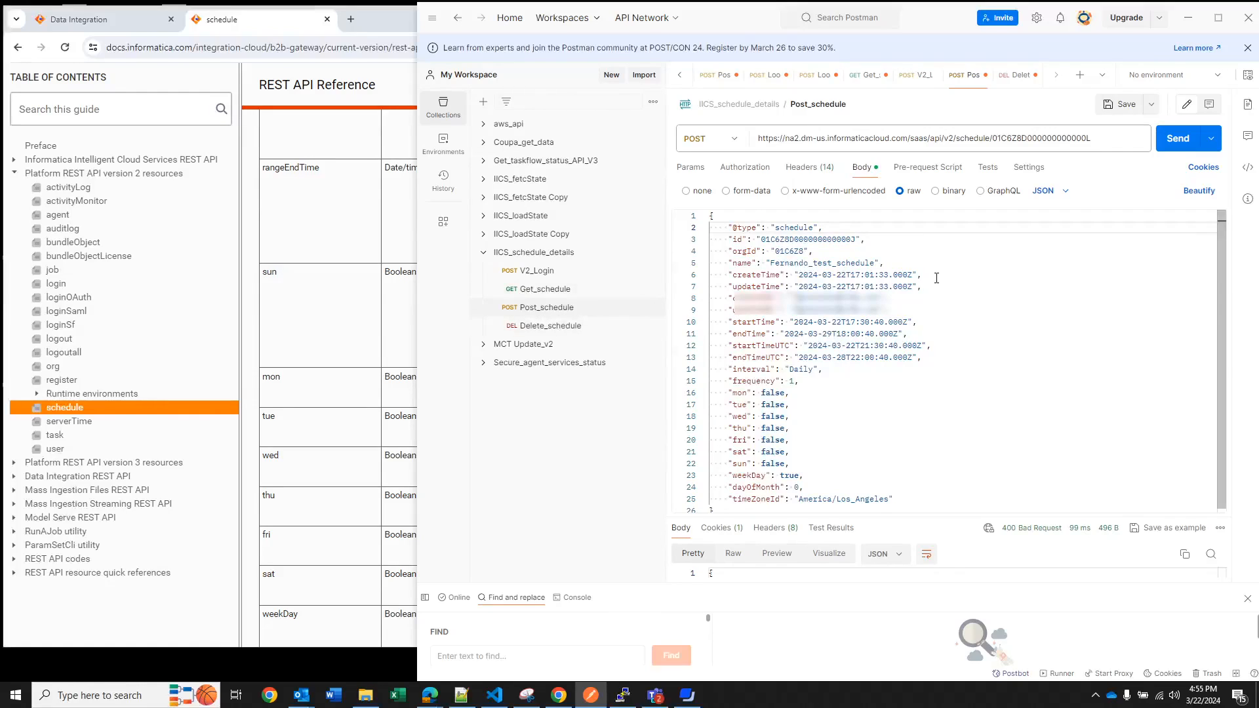
pyautogui.click(570, 295)
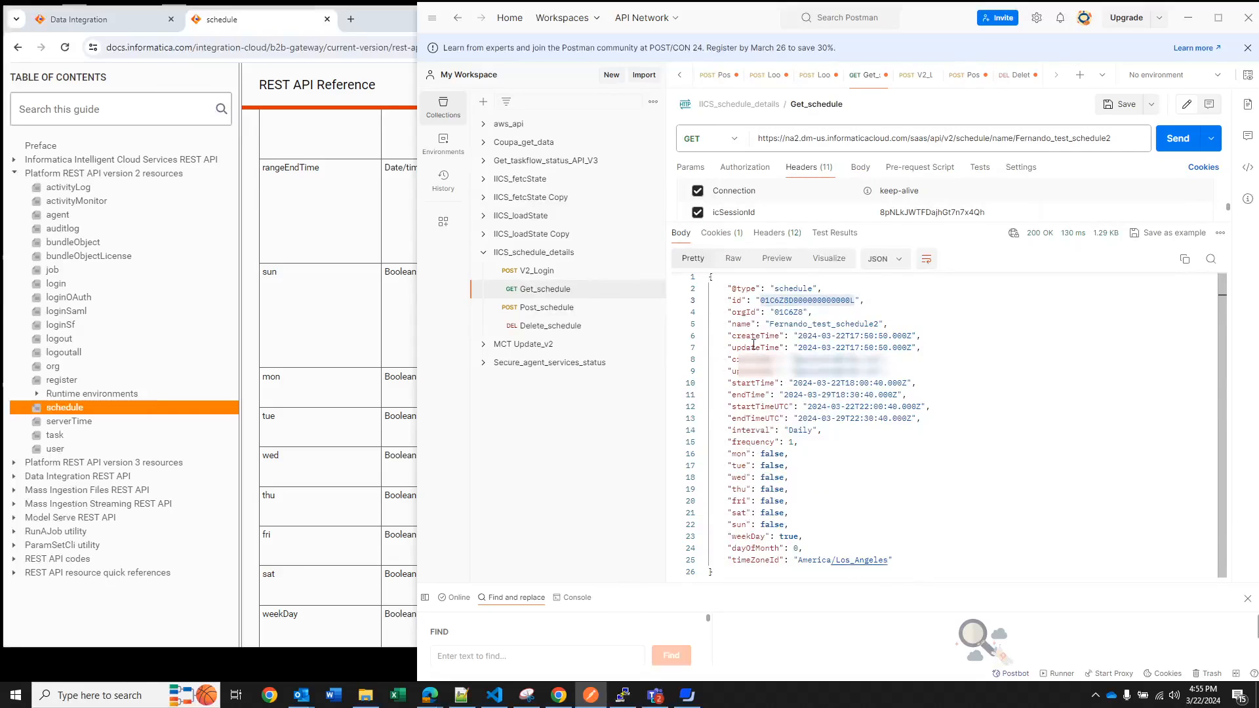
pyautogui.moveTo(720, 573); pyautogui.dragTo(715, 255)
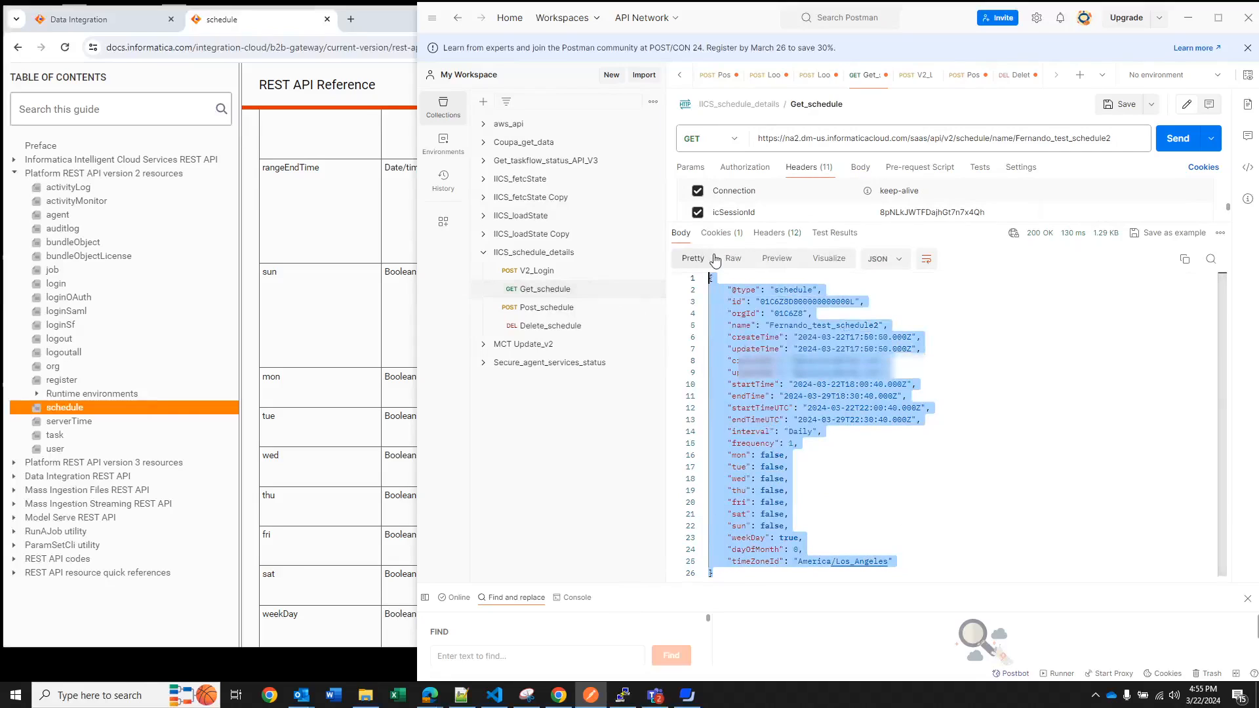
pyautogui.click(547, 308)
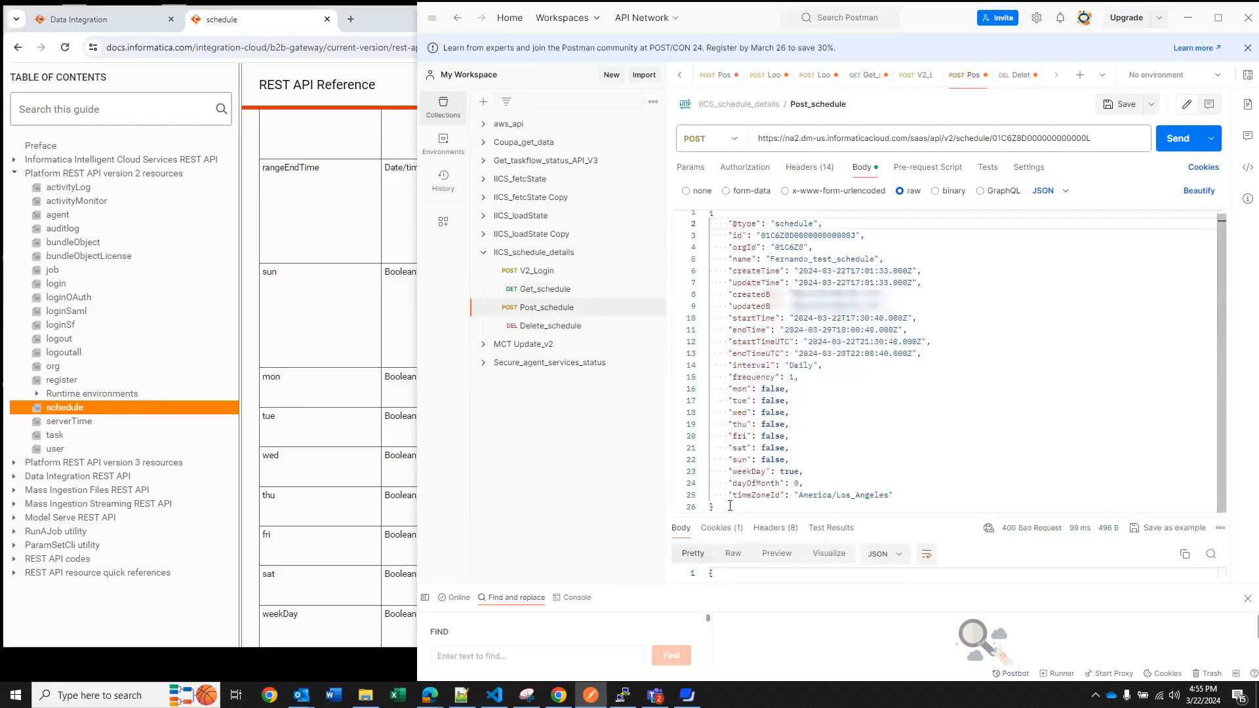
pyautogui.moveTo(745, 511); pyautogui.dragTo(716, 197)
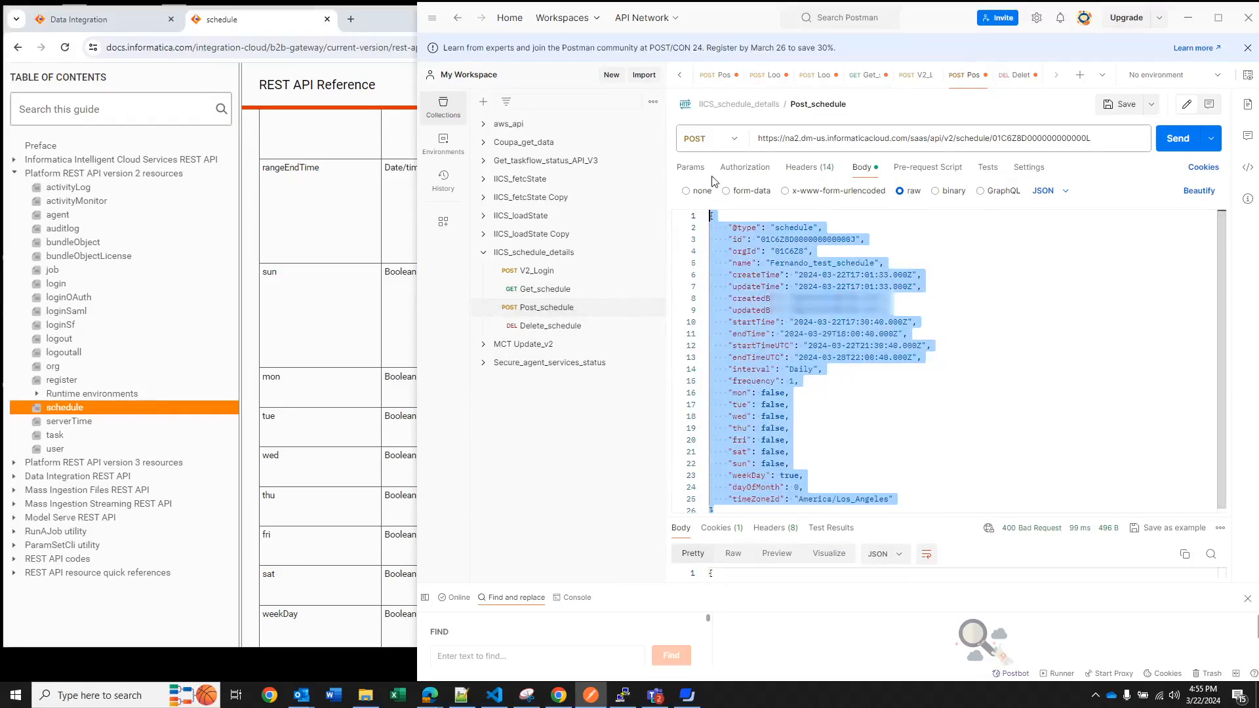
pyautogui.hotkey('ctrl', 'v')
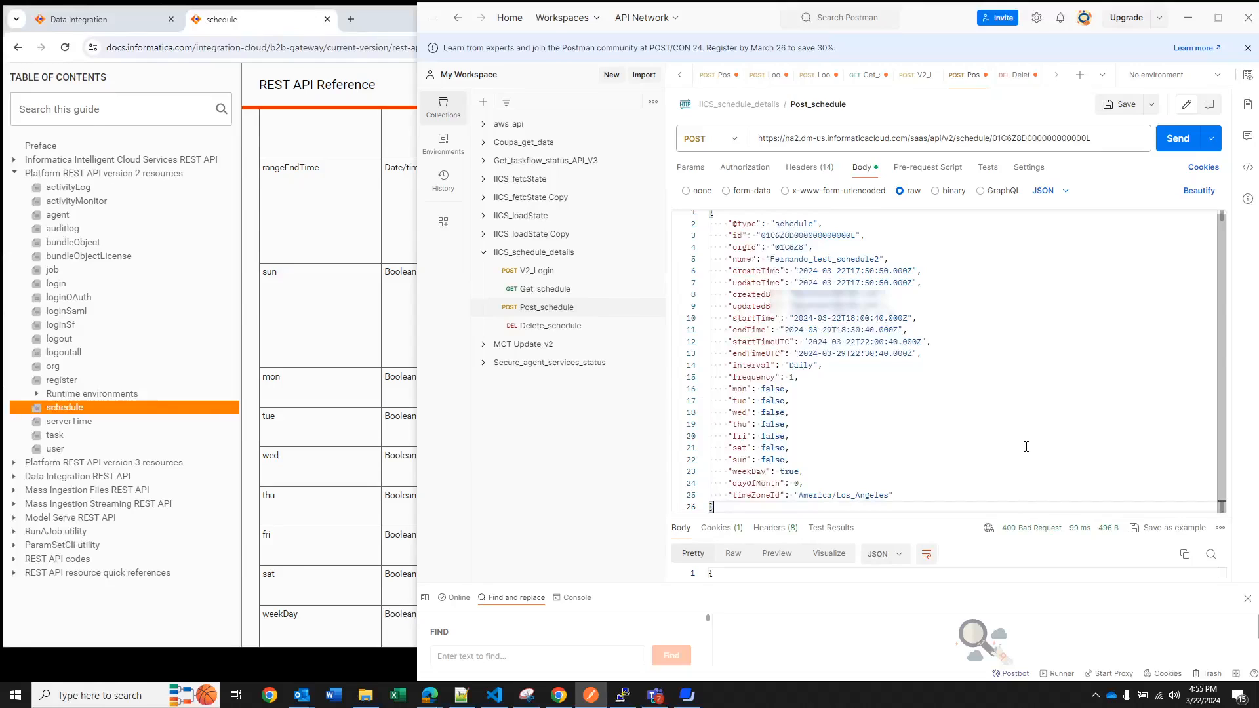
# Change the endTimeUTC date to 2024-03-30 in the Post_schedule body and send the request
pyautogui.doubleClick(846, 353)
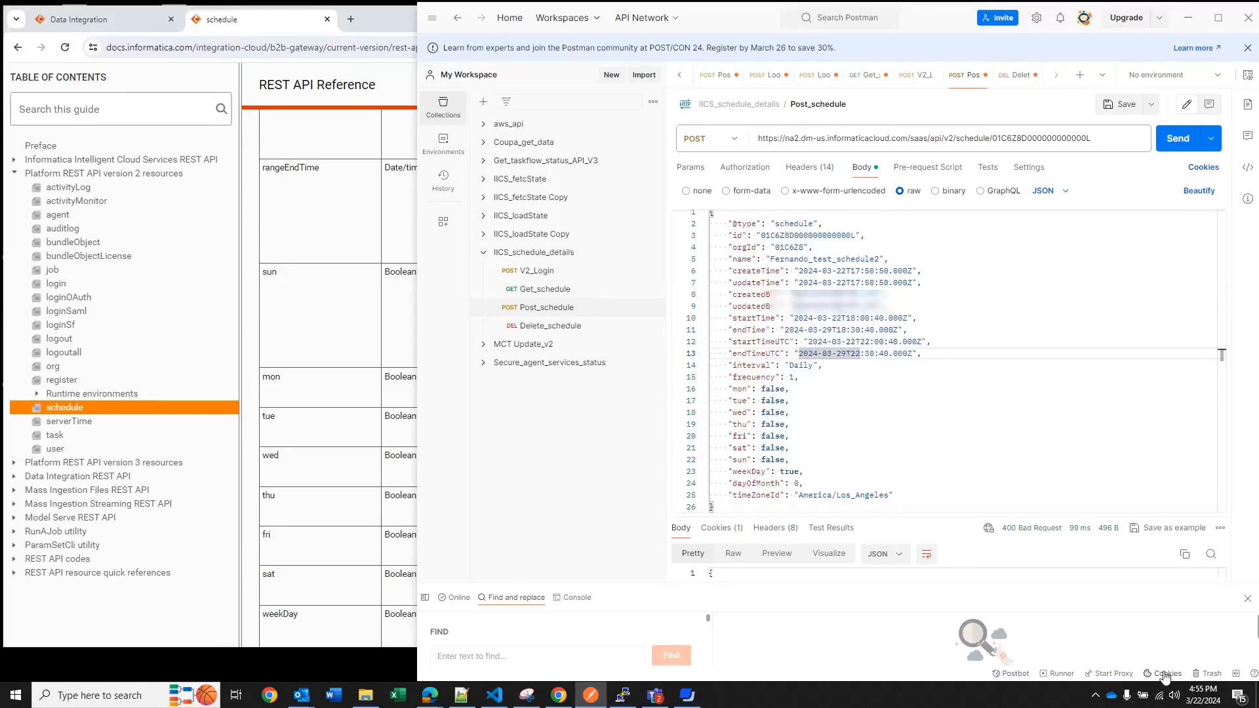
pyautogui.press('Right')
pyautogui.press('Left')
pyautogui.press('Left')
pyautogui.press('Left')
pyautogui.press('BackSpace')
pyautogui.press('BackSpace')
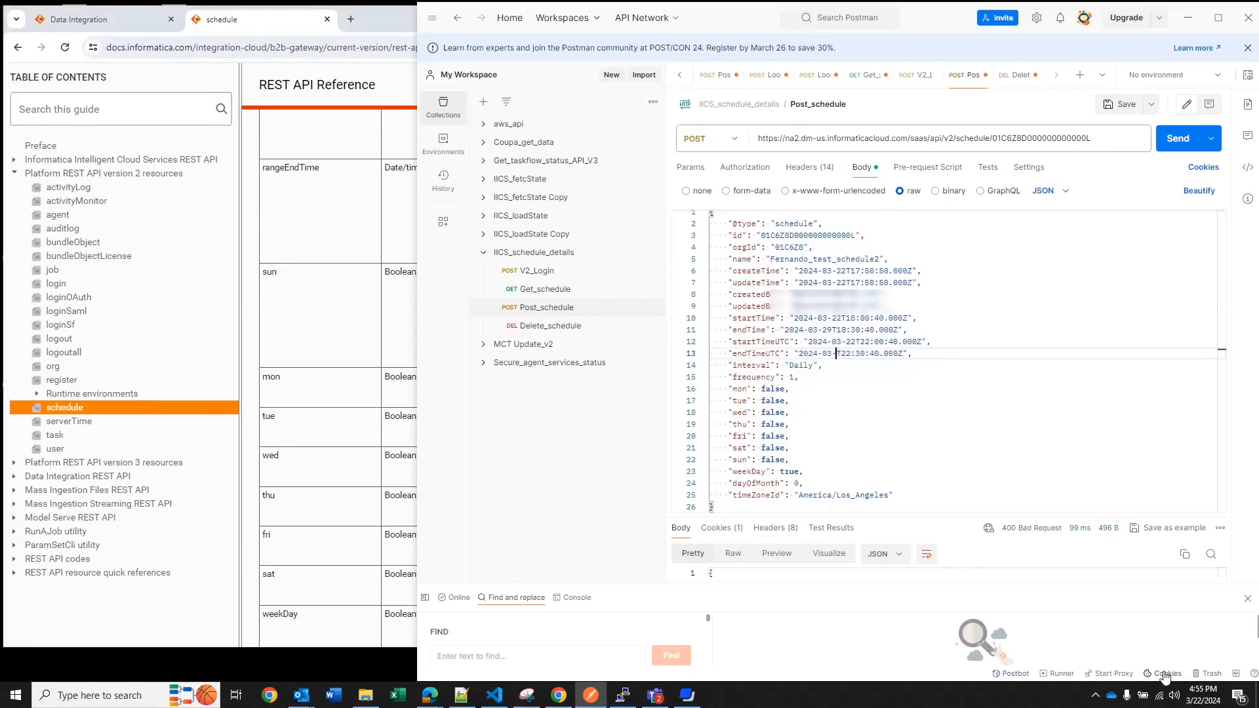
pyautogui.write('30')
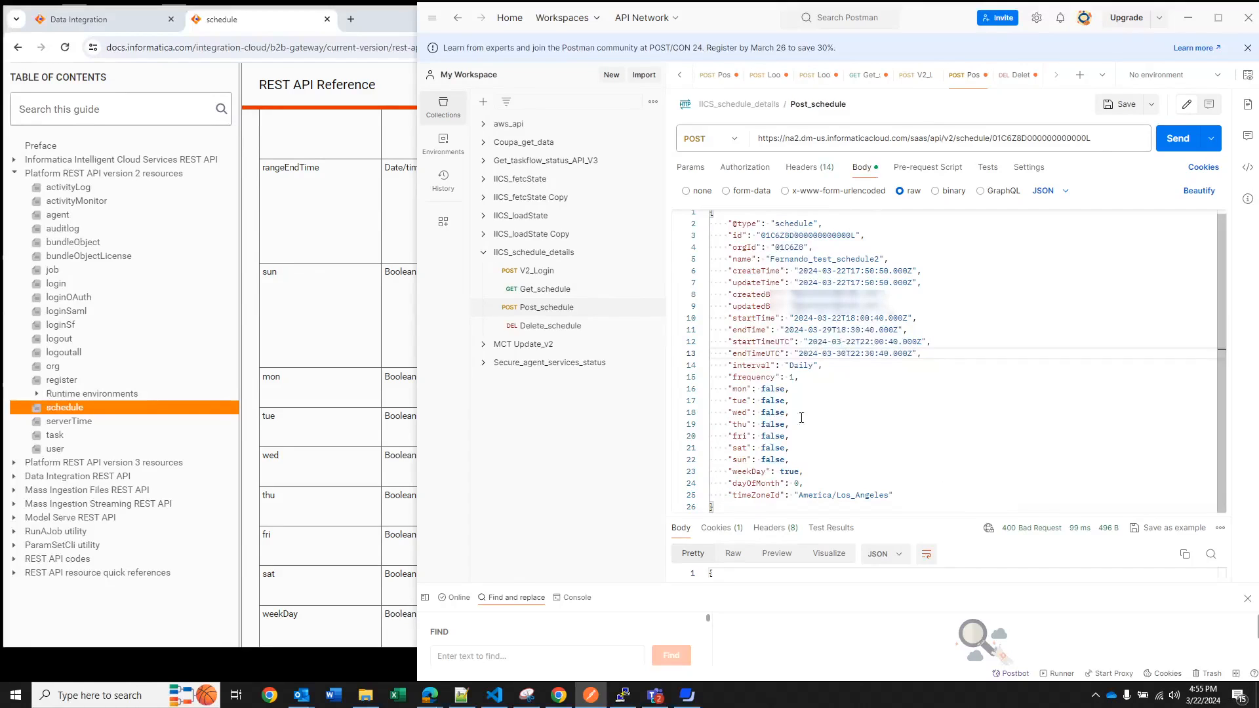
pyautogui.click(1184, 143)
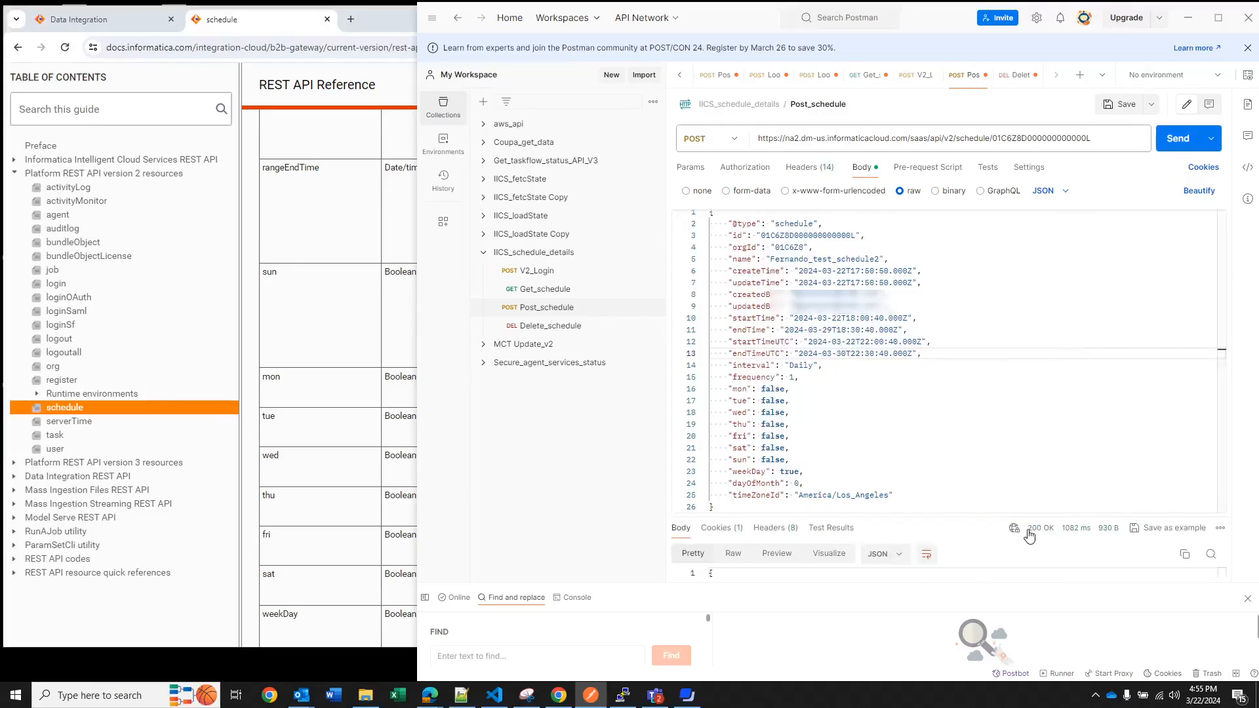
# Resend the Get_schedule request to retrieve the schedule's current details
pyautogui.moveTo(1039, 539)
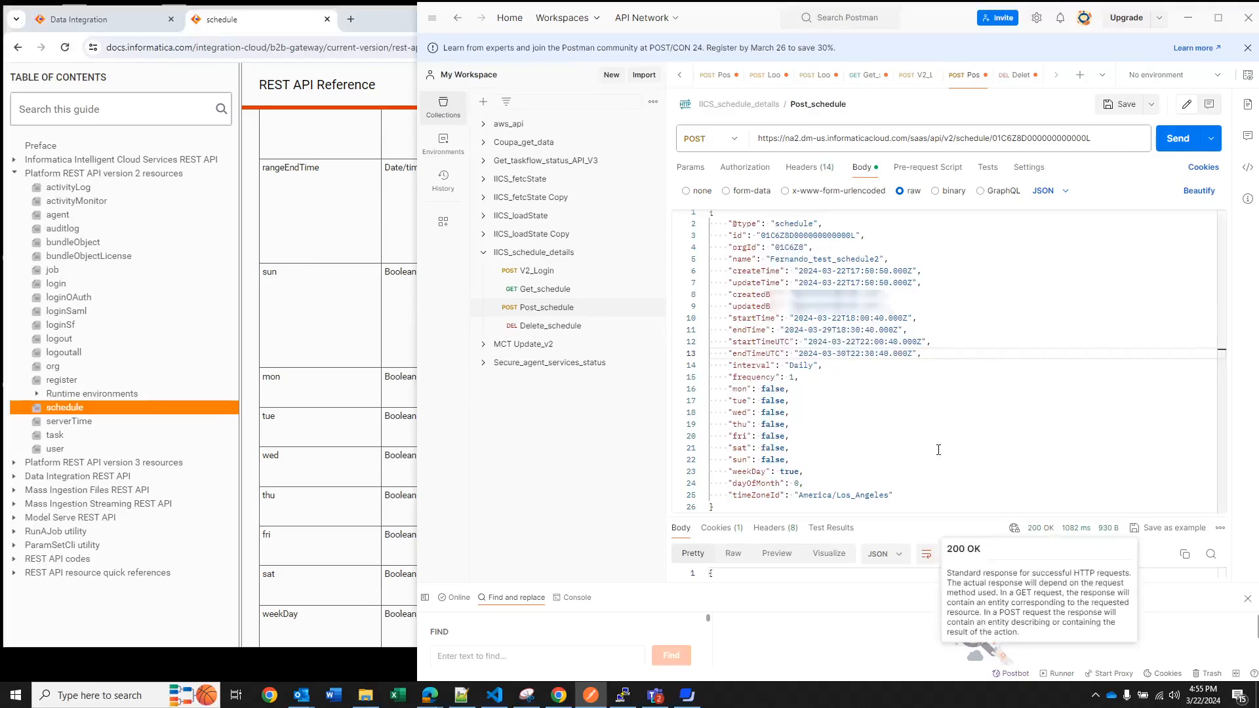
pyautogui.click(558, 293)
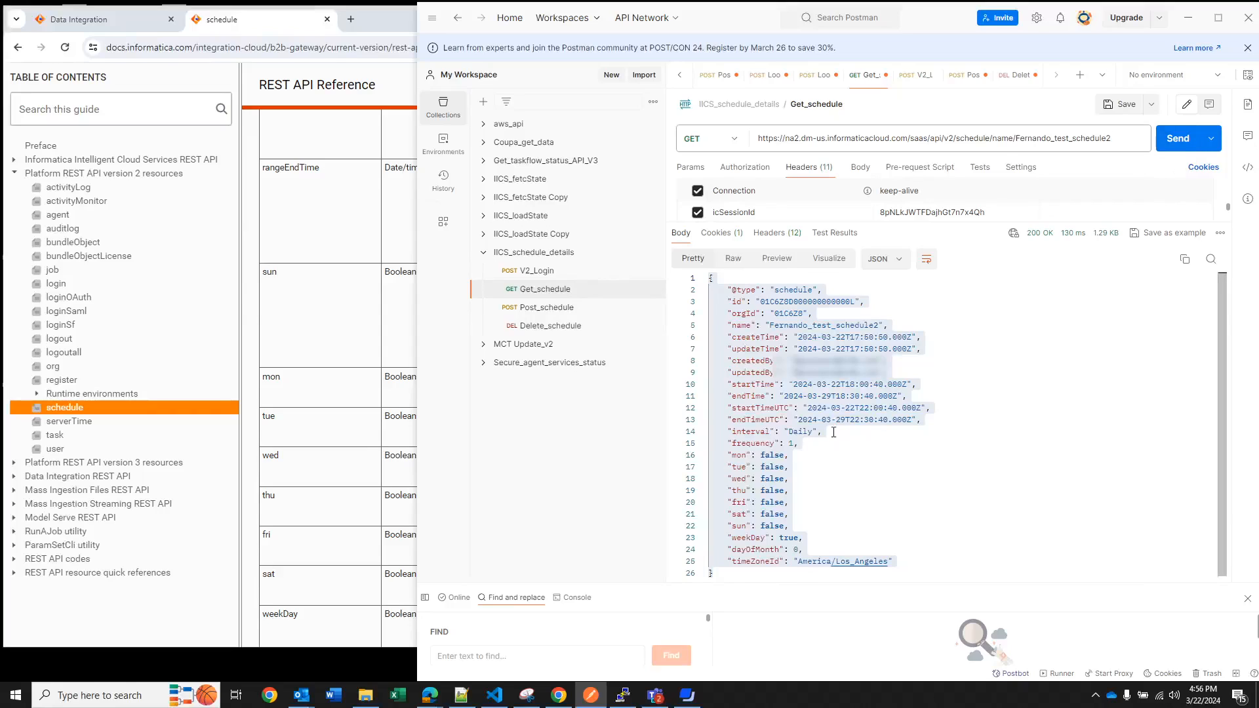
pyautogui.click(1178, 138)
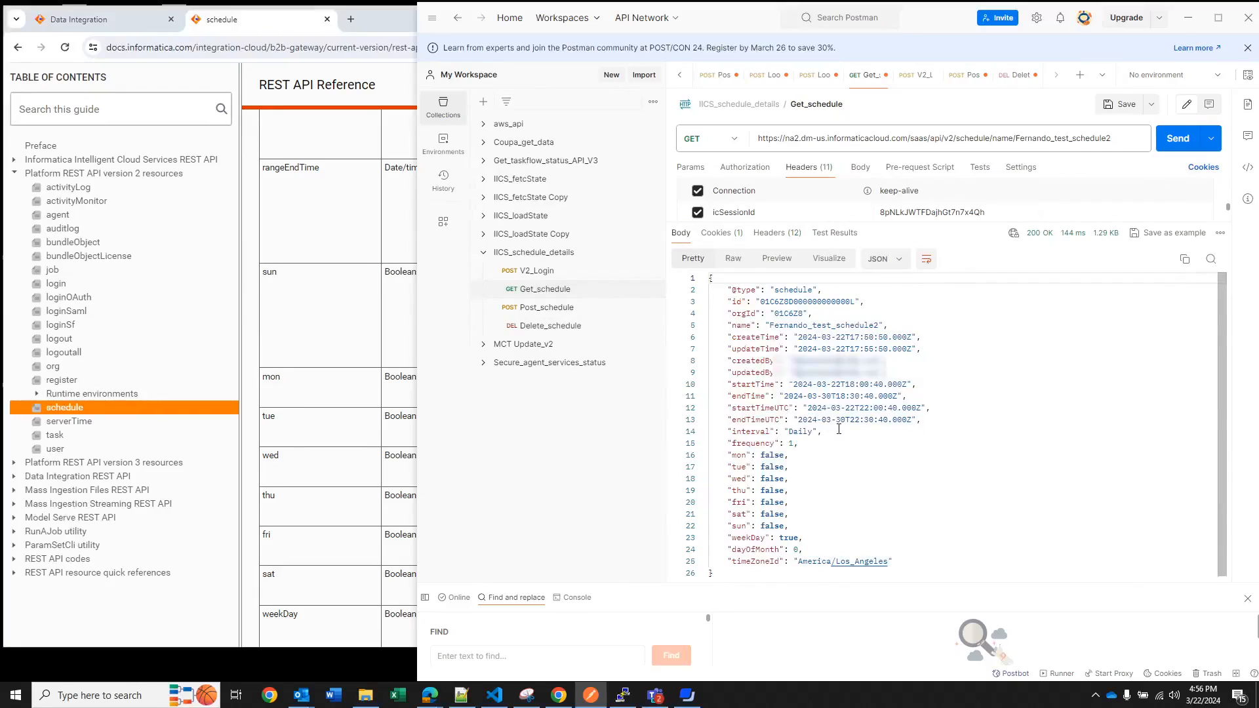
# Copy the schedule ID from the Get_schedule response, replace the ID in the Delete_schedule request URL with it and send the request
pyautogui.click(819, 302)
pyautogui.doubleClick(820, 302)
pyautogui.hotkey('ctrl', 'c')
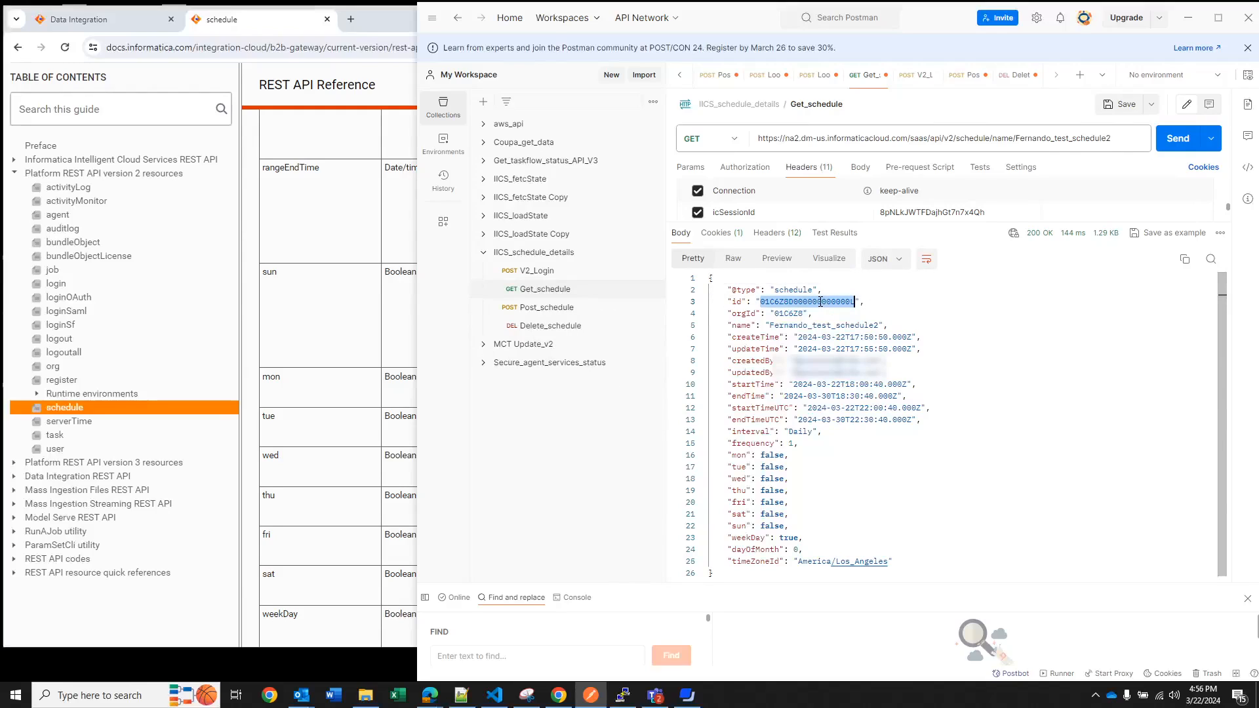
pyautogui.click(568, 324)
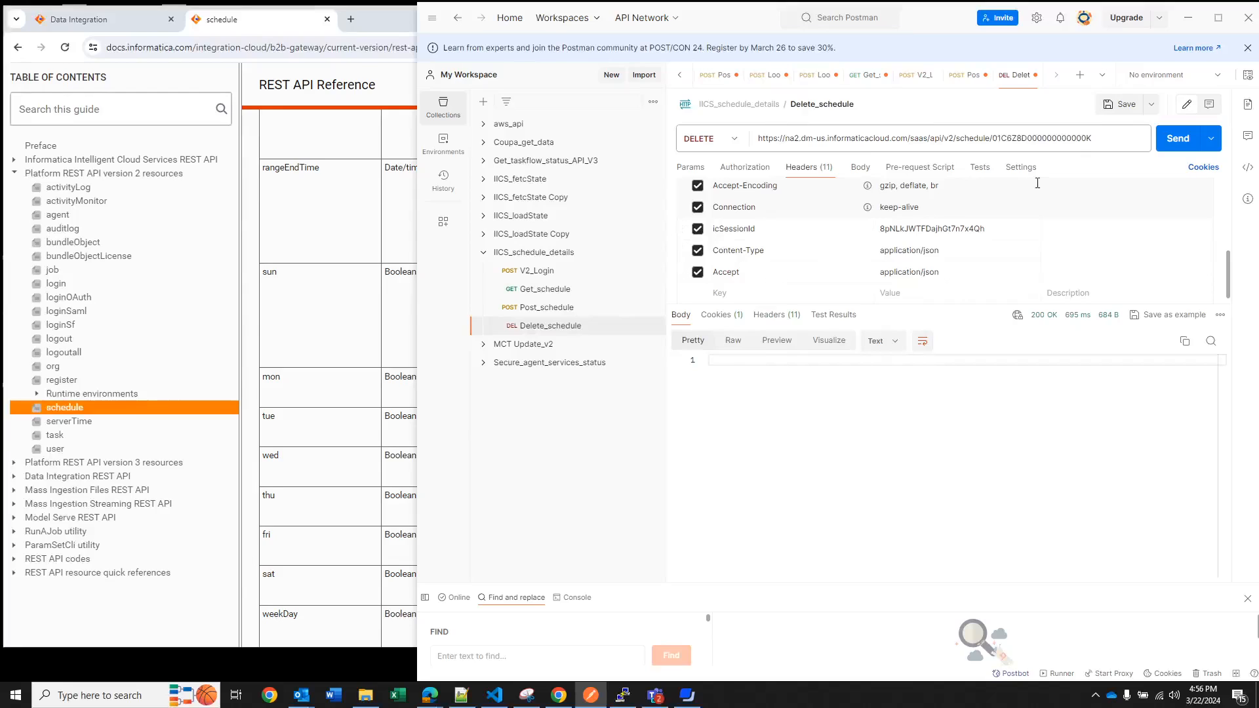
pyautogui.doubleClick(1034, 139)
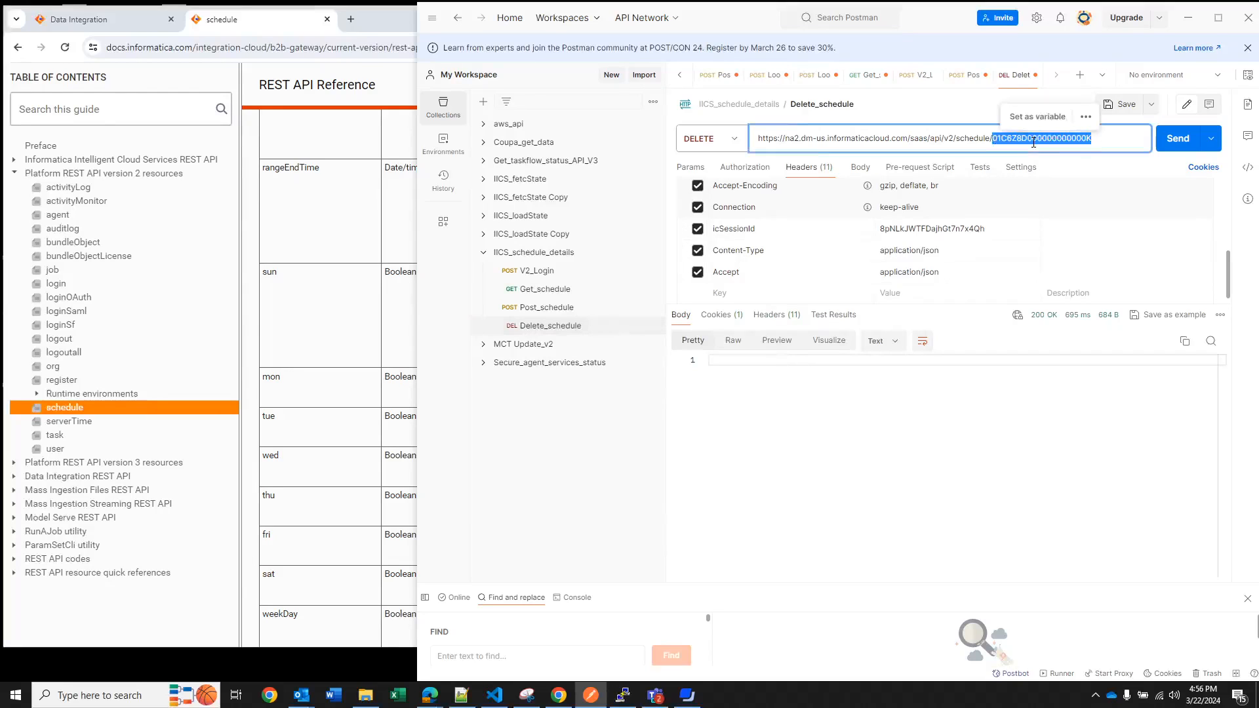
pyautogui.hotkey('ctrl', 'v')
pyautogui.click(1179, 139)
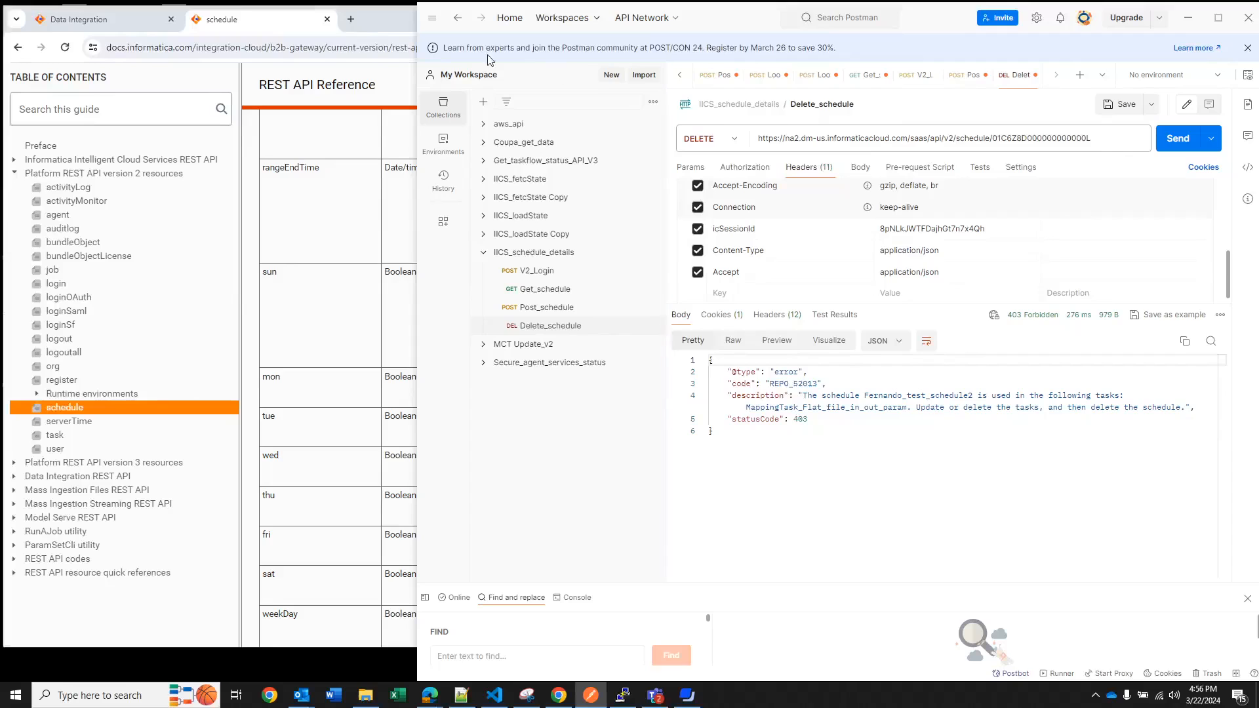
# Switch to Informatica Data Integration, edit MappingTask_Flat_file_in_out_param so it does not run on a schedule, and finish the edit
pyautogui.click(126, 19)
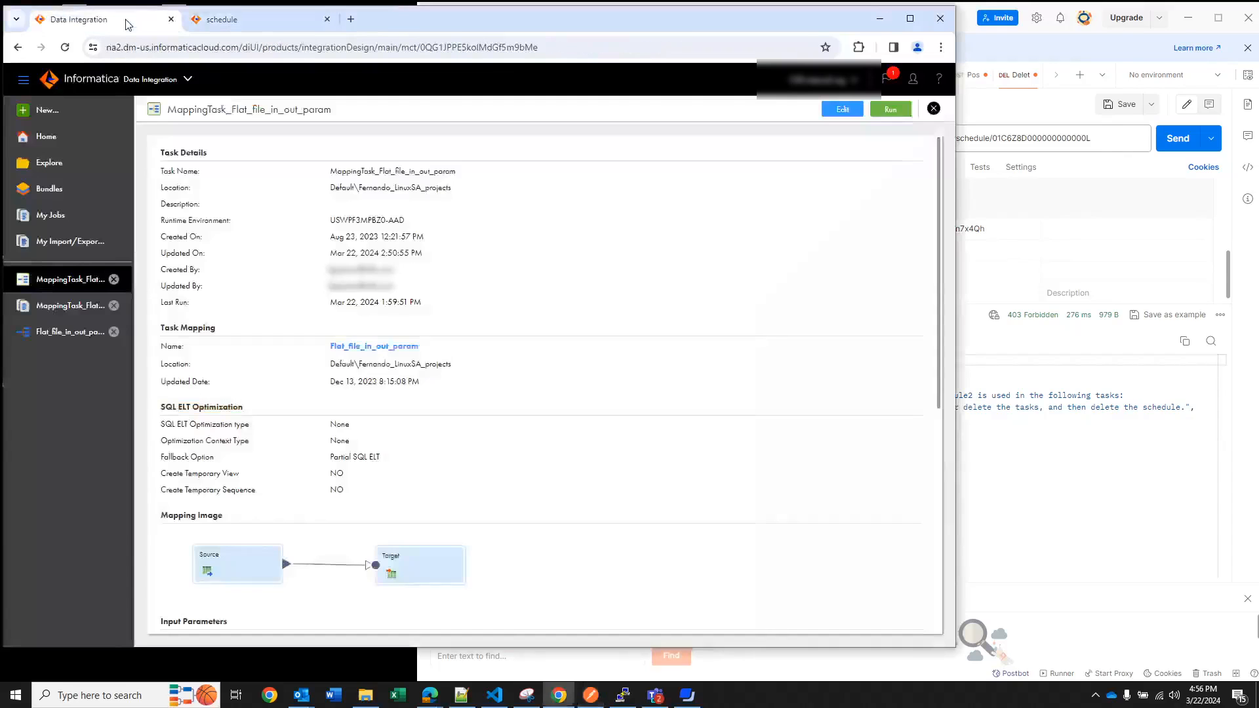
pyautogui.click(852, 112)
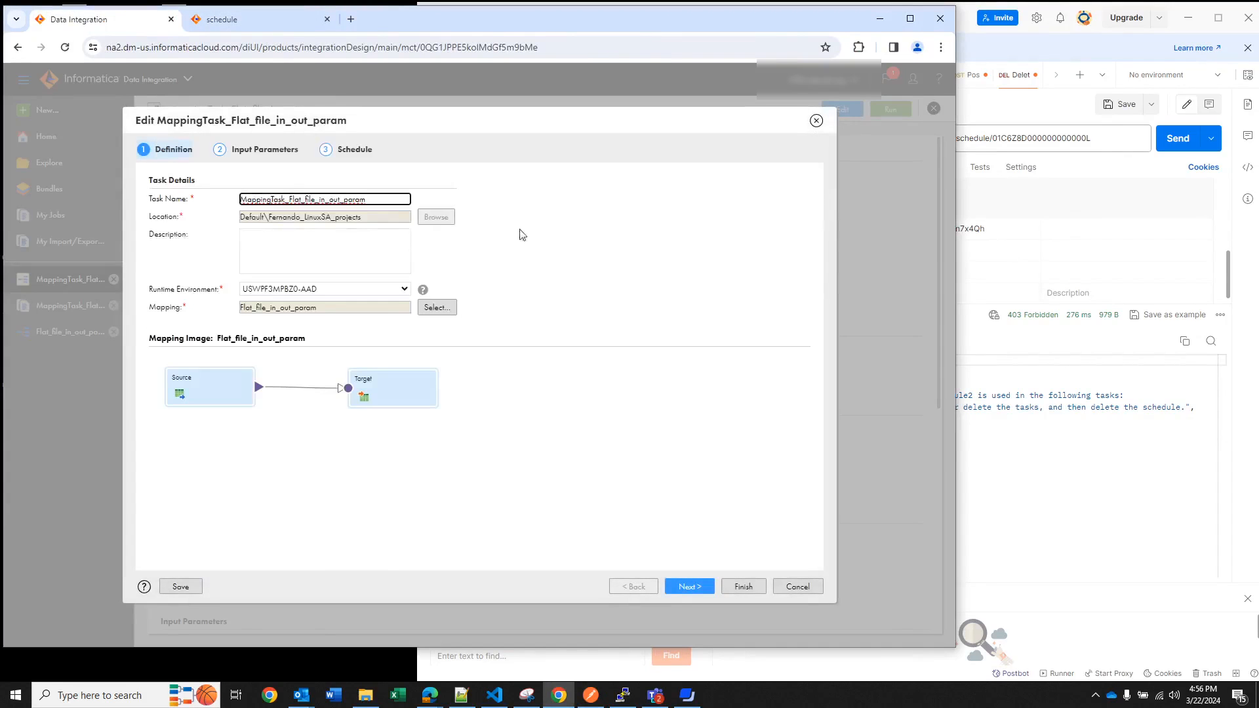
pyautogui.click(342, 151)
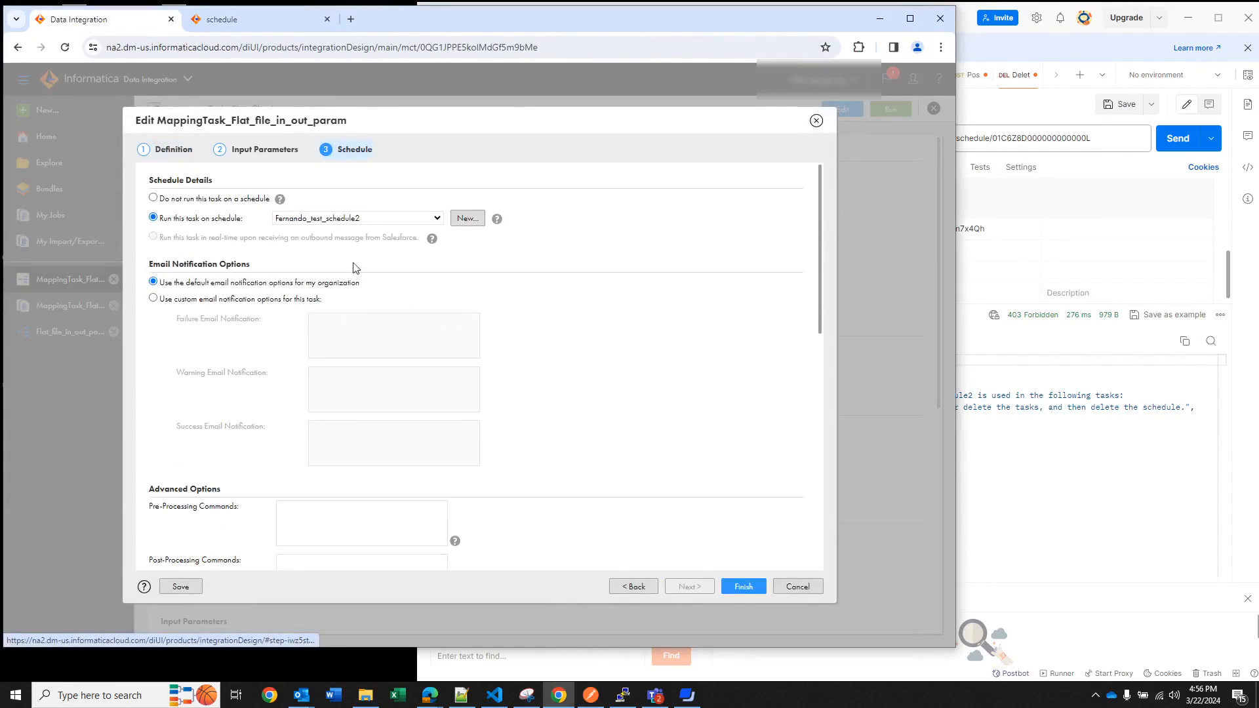
pyautogui.click(314, 220)
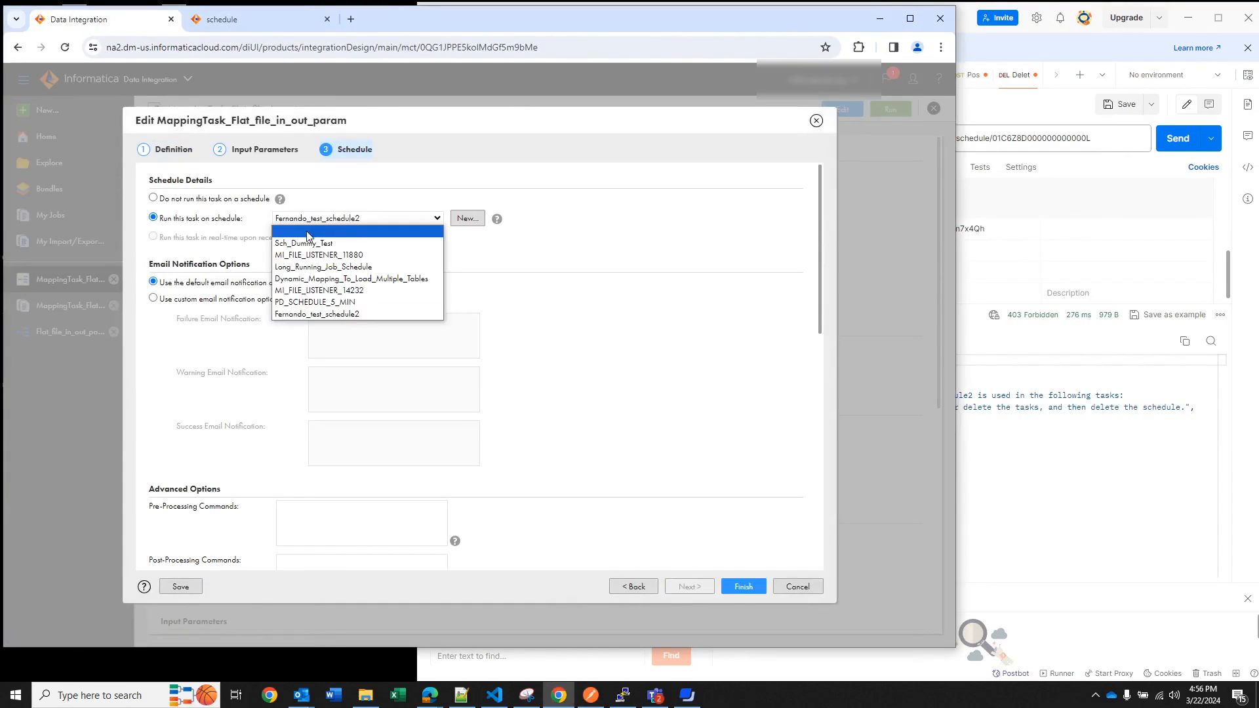
pyautogui.click(155, 198)
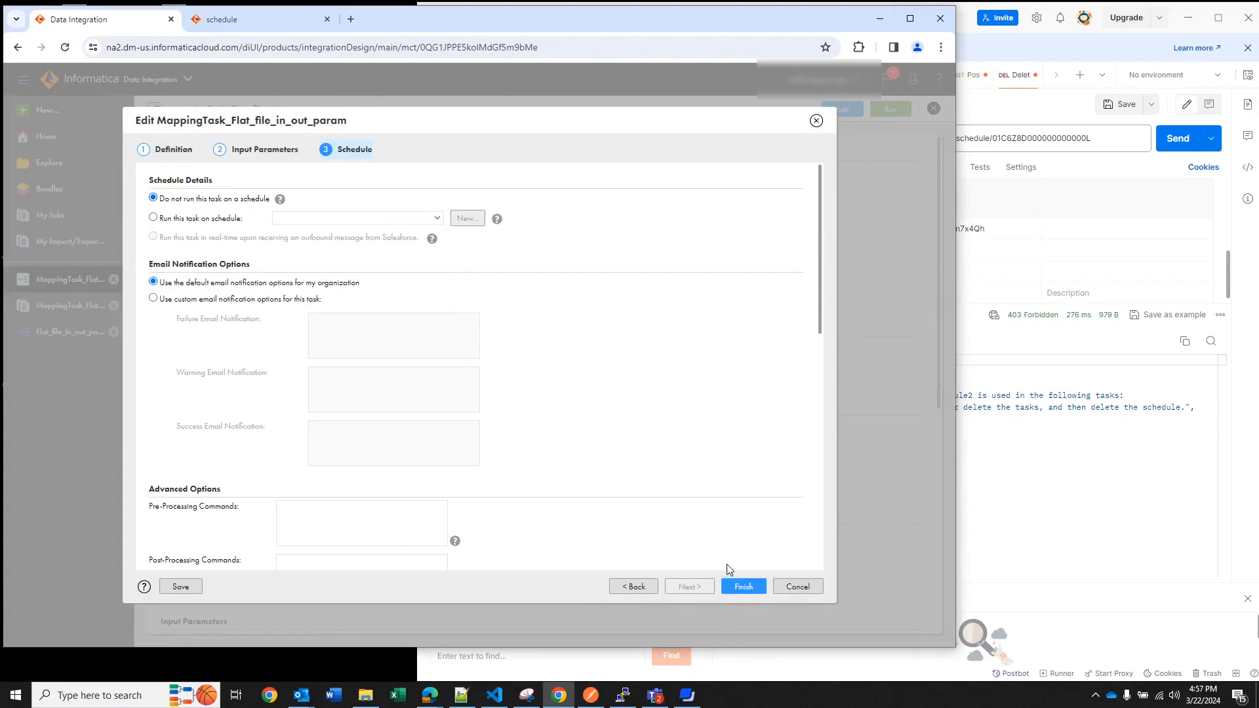
pyautogui.click(748, 586)
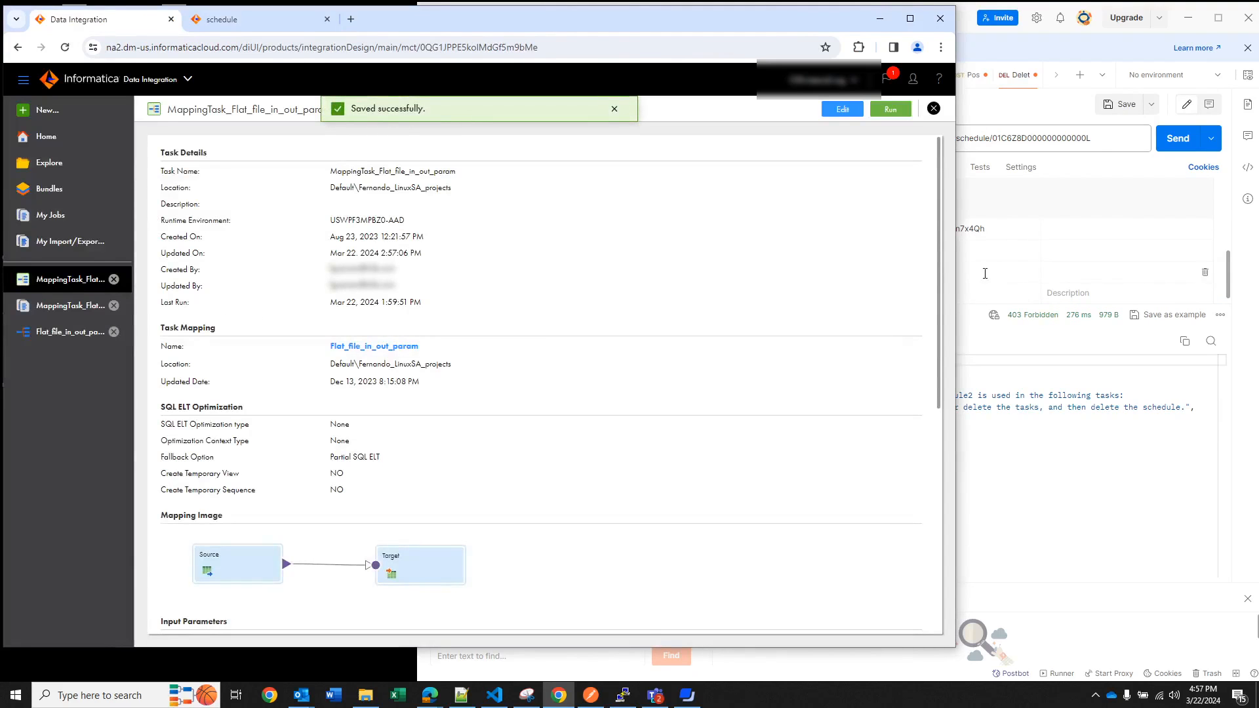
# Switch back to Postman, resend the Delete_schedule request and rerun Get_schedule to check the schedule
pyautogui.click(221, 19)
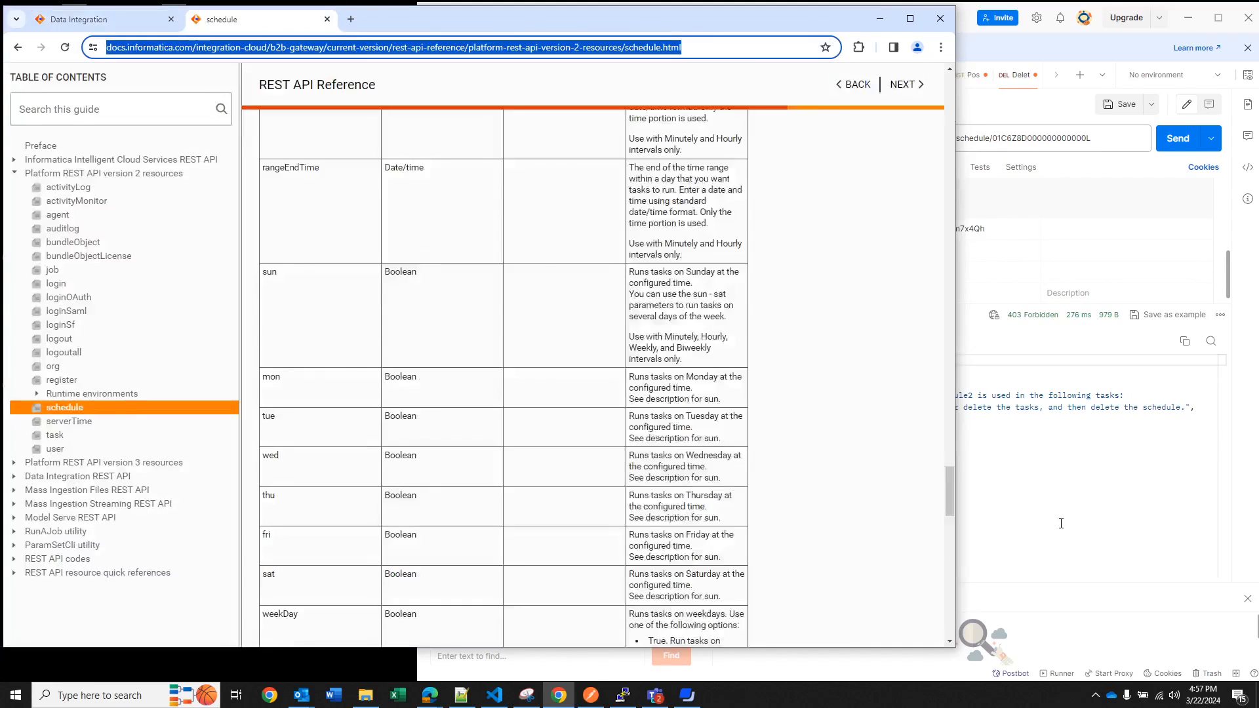
pyautogui.click(1014, 492)
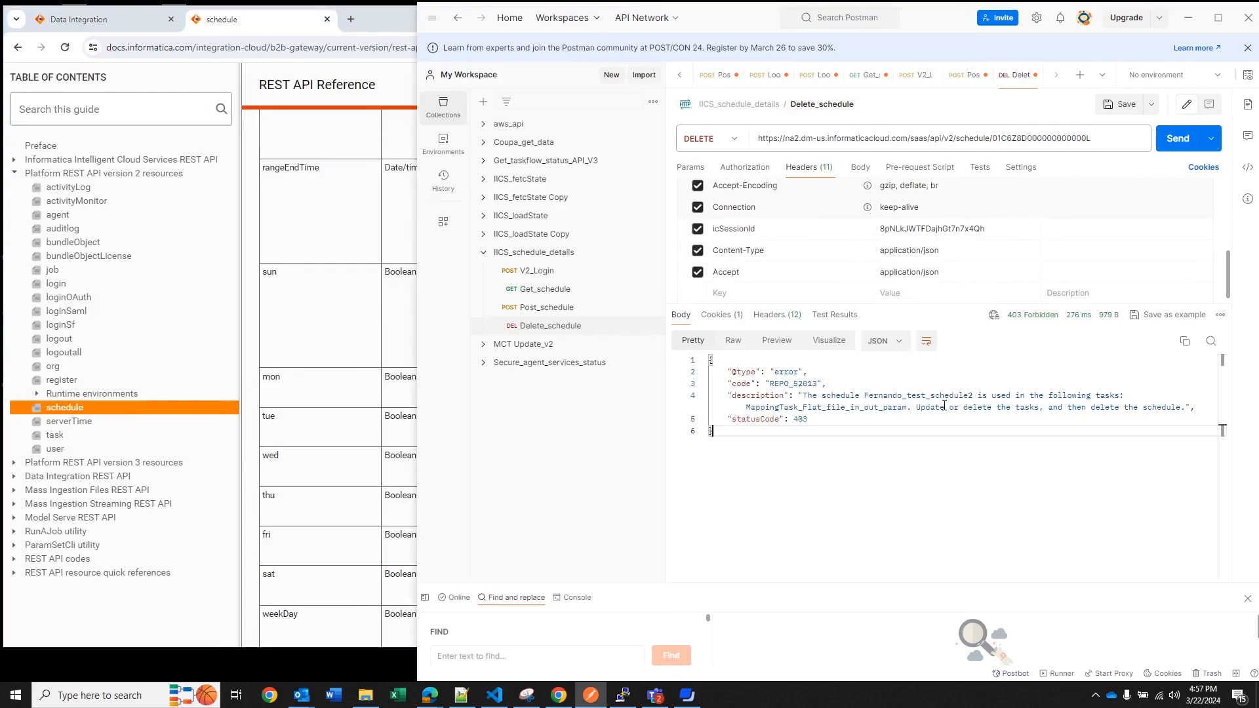
pyautogui.click(1178, 142)
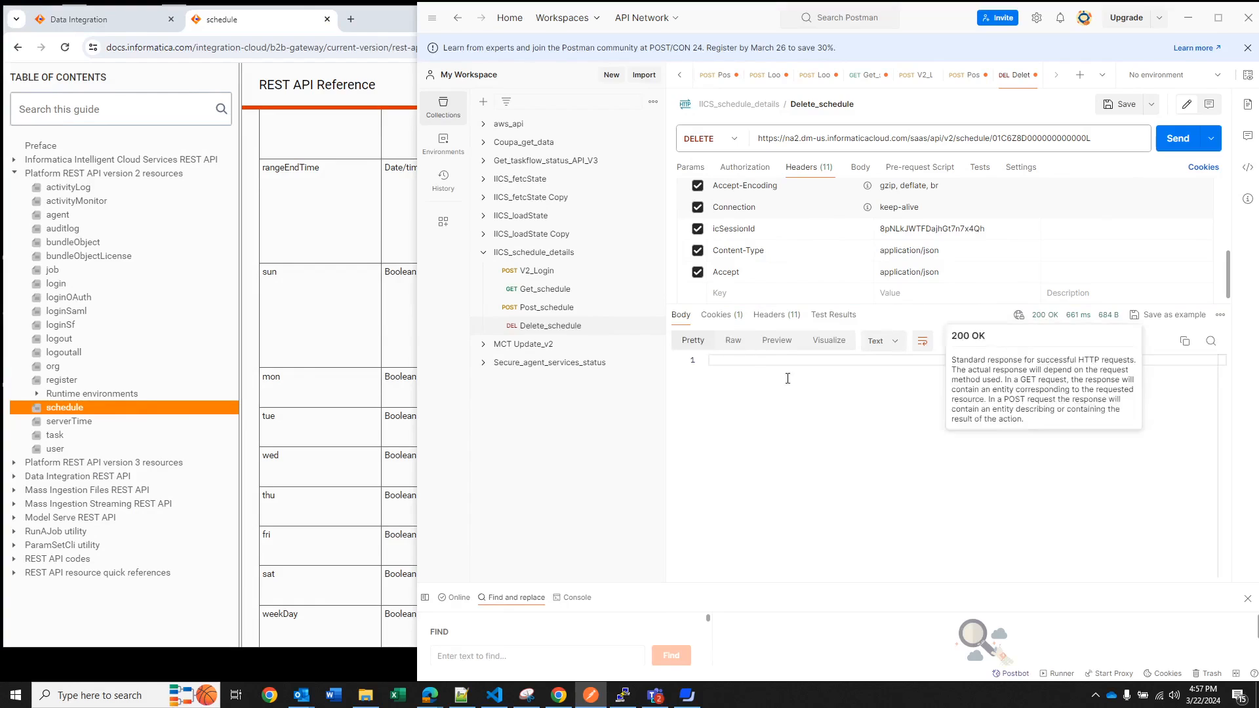
pyautogui.click(557, 291)
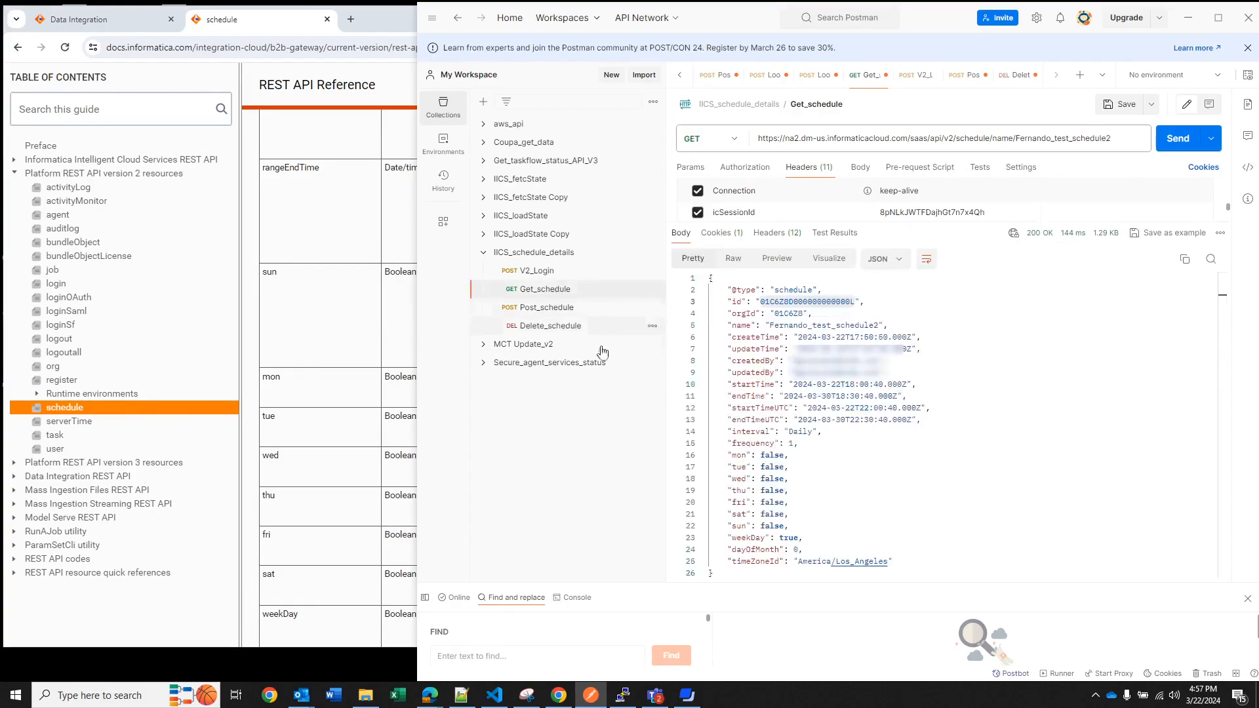
pyautogui.click(1188, 142)
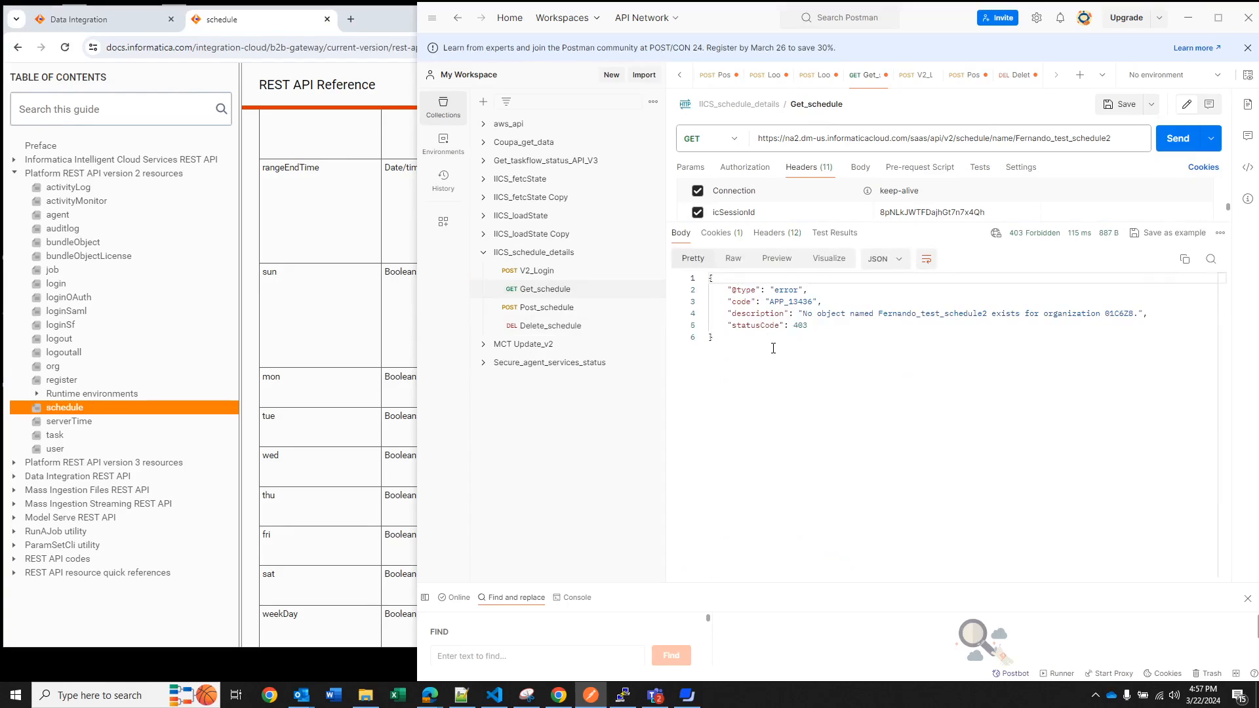